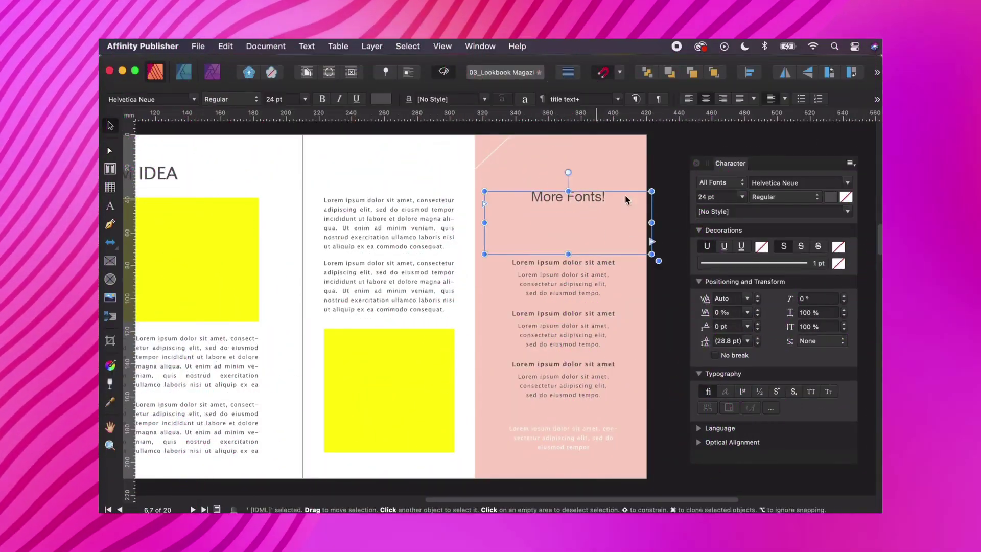
- Select the More Fonts! heading and filter its font category list to Favorites
left_click(718, 183)
left_click(726, 208)
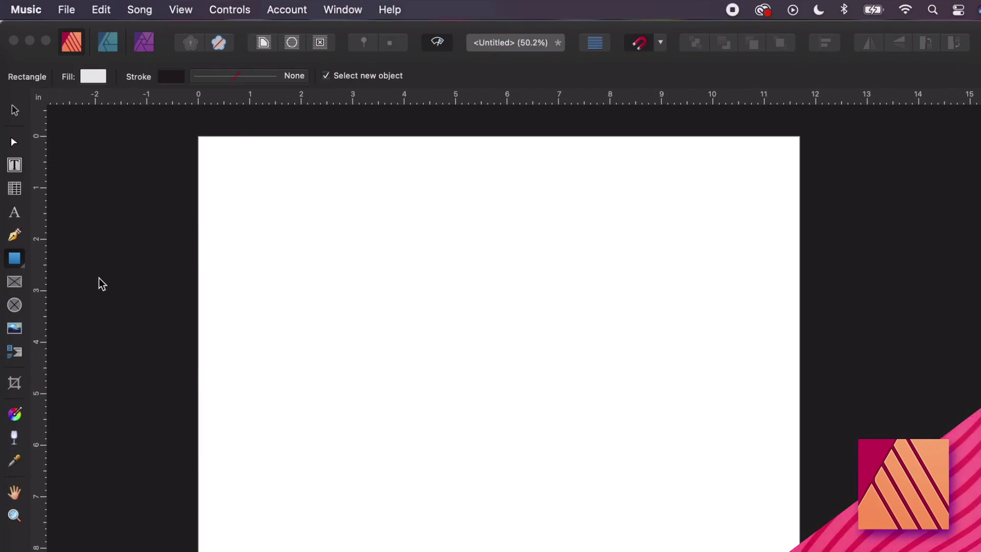
- Draw a large diagonal arrow with the Arrow Tool and set its left end to None
left_click(15, 262)
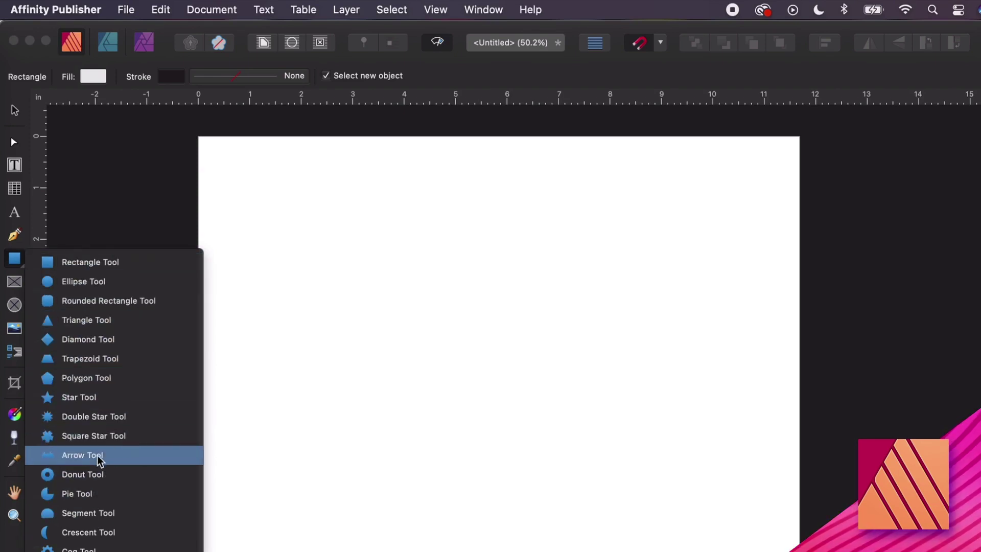
left_click(115, 458)
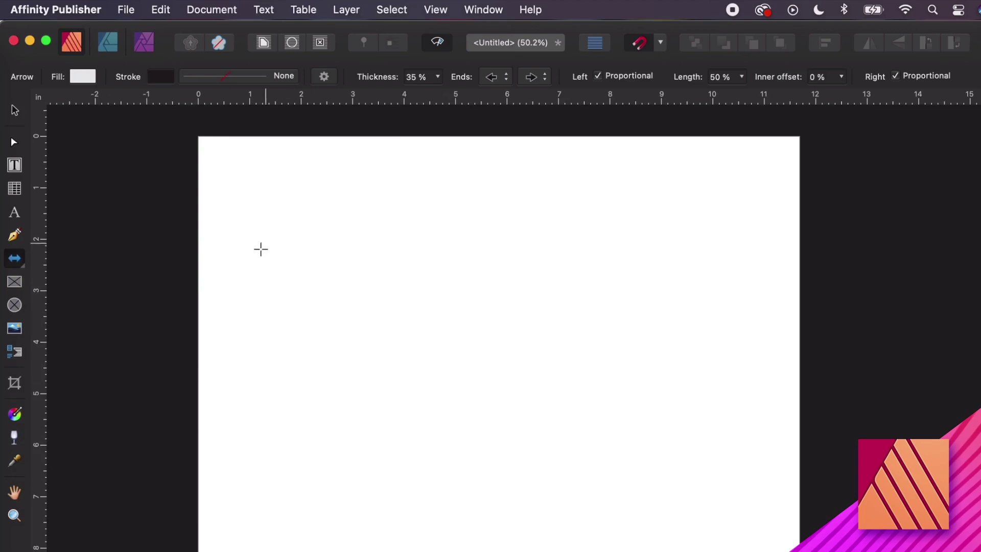
left_click_drag(256, 254, 658, 453)
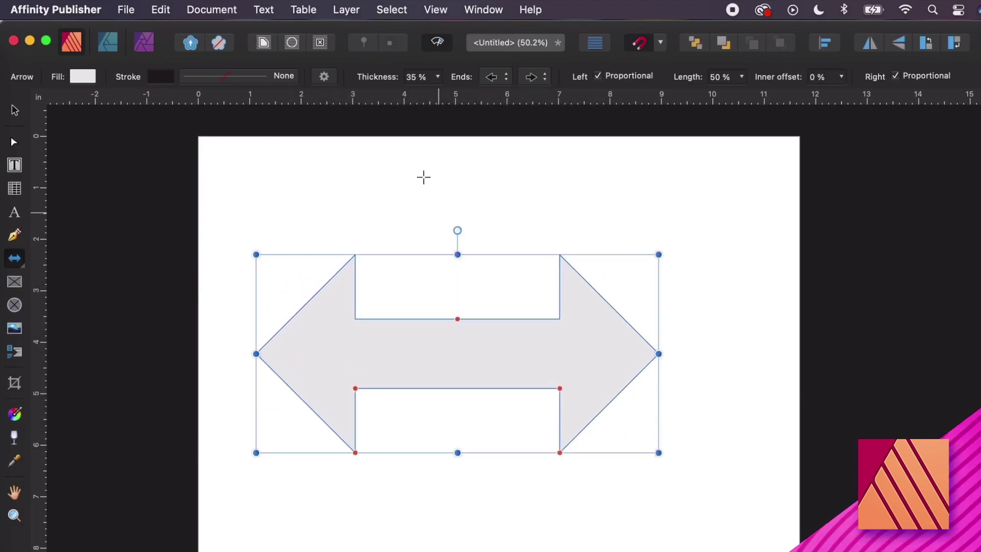
left_click(495, 79)
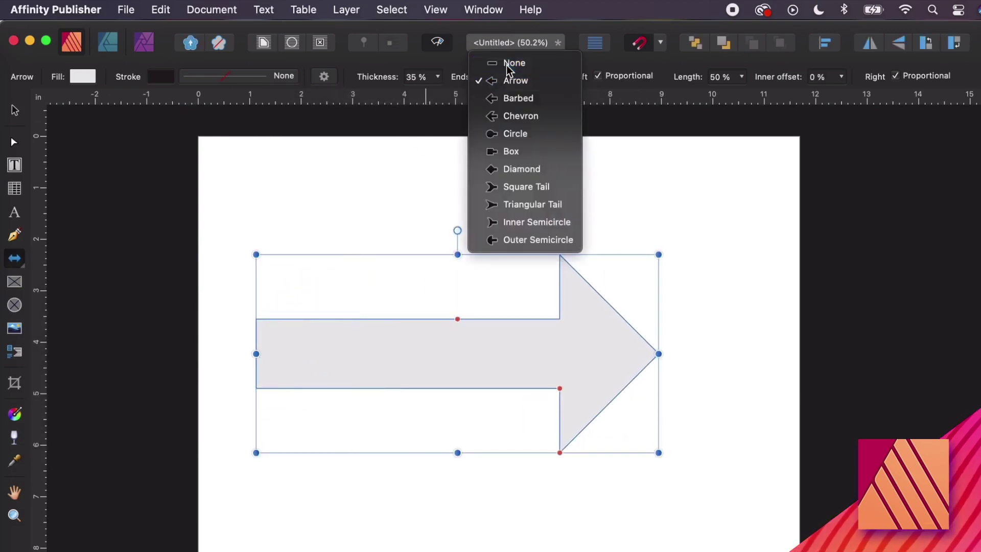
left_click(542, 62)
left_click(536, 77)
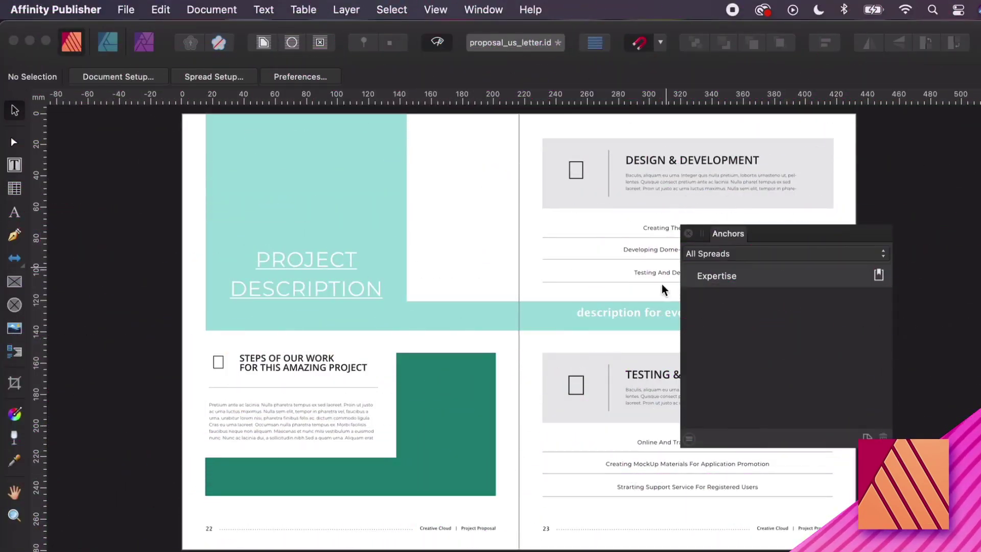
- Look through the Studio panel list and dismiss it without changes
left_click(445, 13)
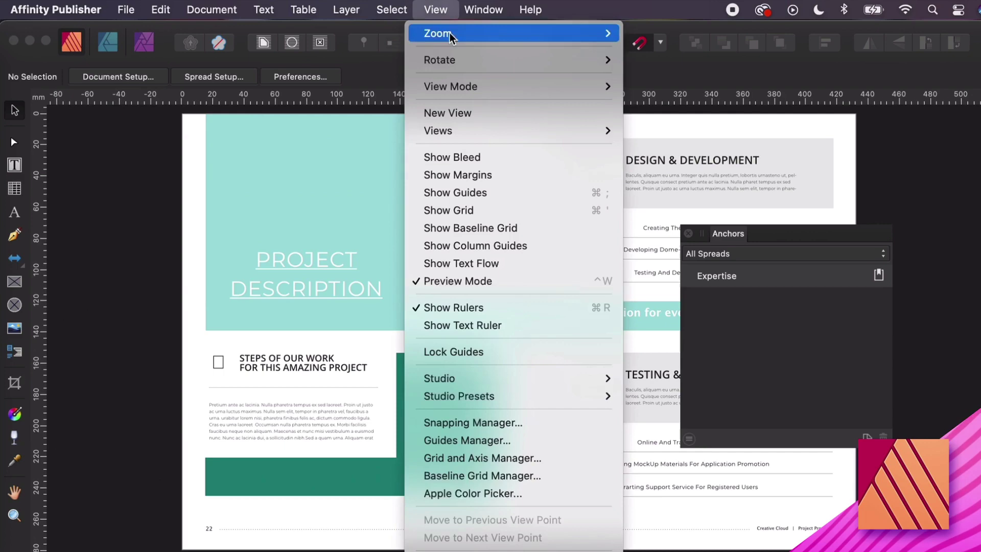
mouse_move(465, 379)
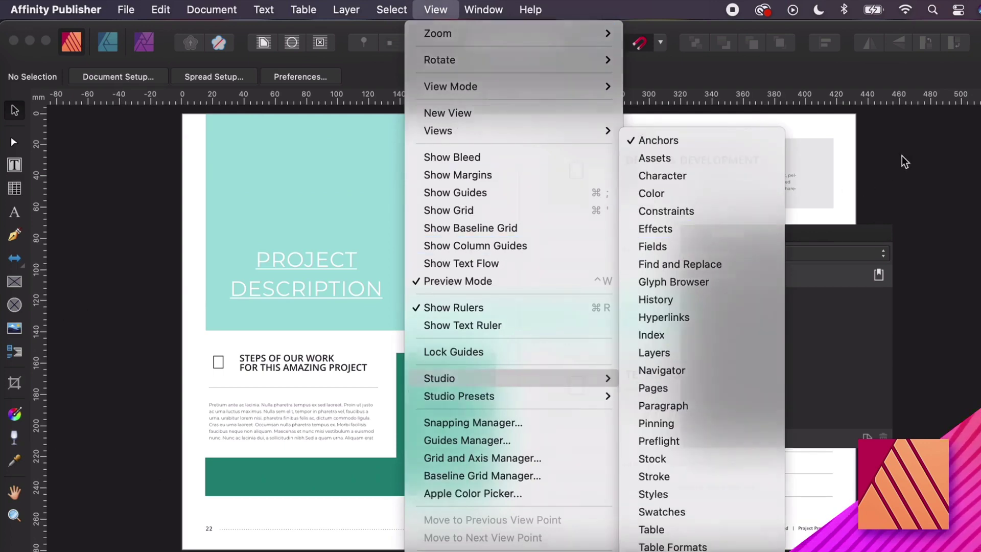
key("Escape")
- Select the PROJECT DESCRIPTION heading and insert a 'project description' anchor exported as a PDF bookmark
left_click(11, 218)
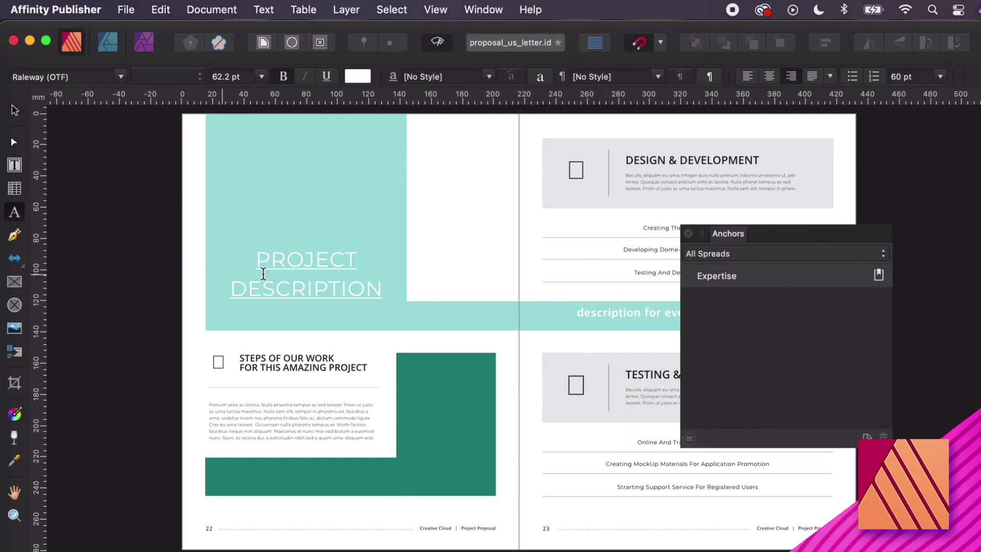
left_click_drag(257, 258, 383, 287)
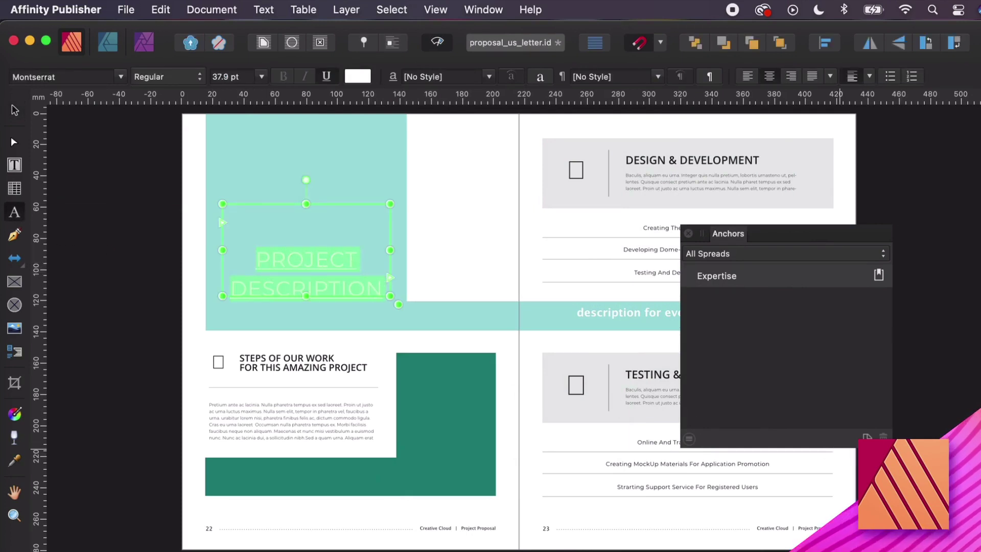
left_click(867, 437)
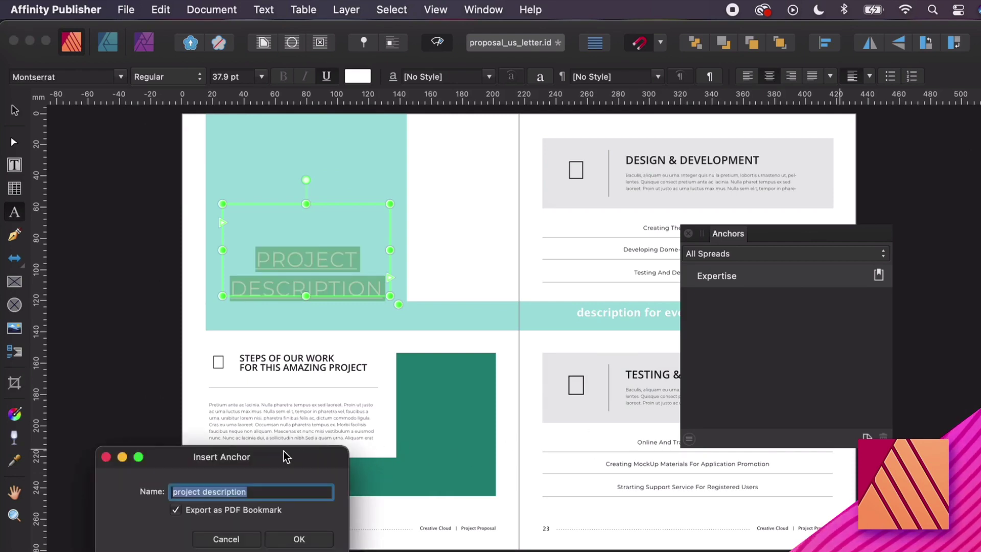
left_click_drag(286, 457, 551, 314)
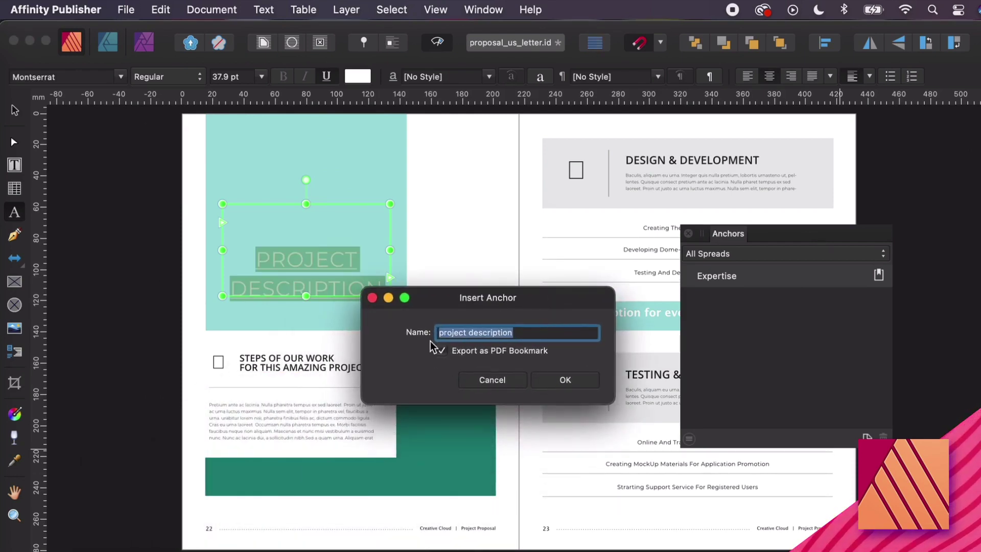
left_click(579, 387)
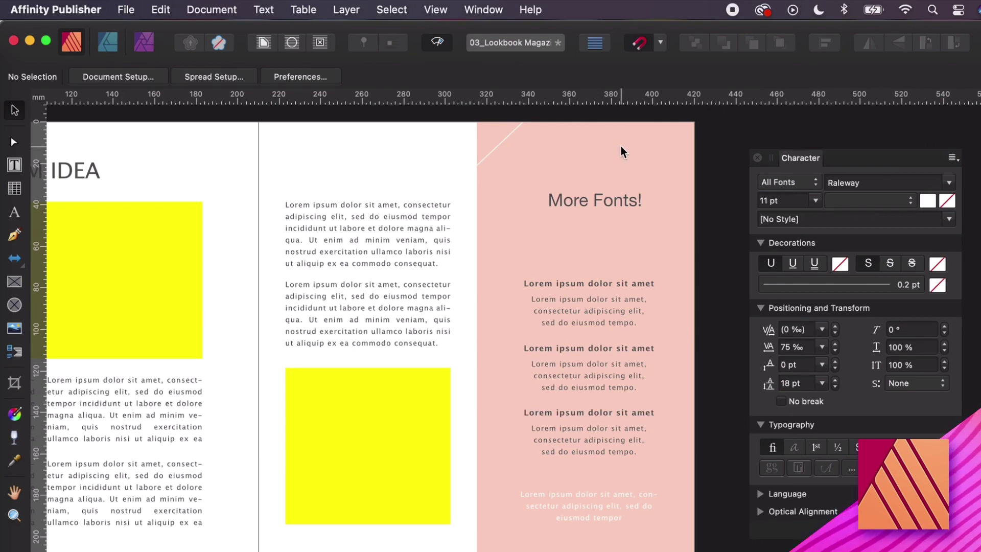
- Make sure the Character panel is shown in View > Studio
left_click(435, 10)
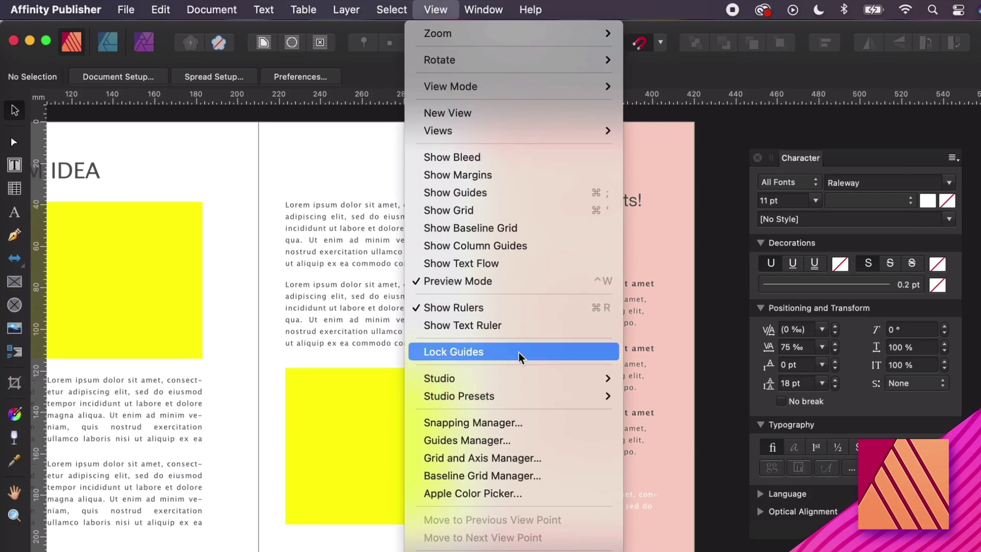
mouse_move(526, 379)
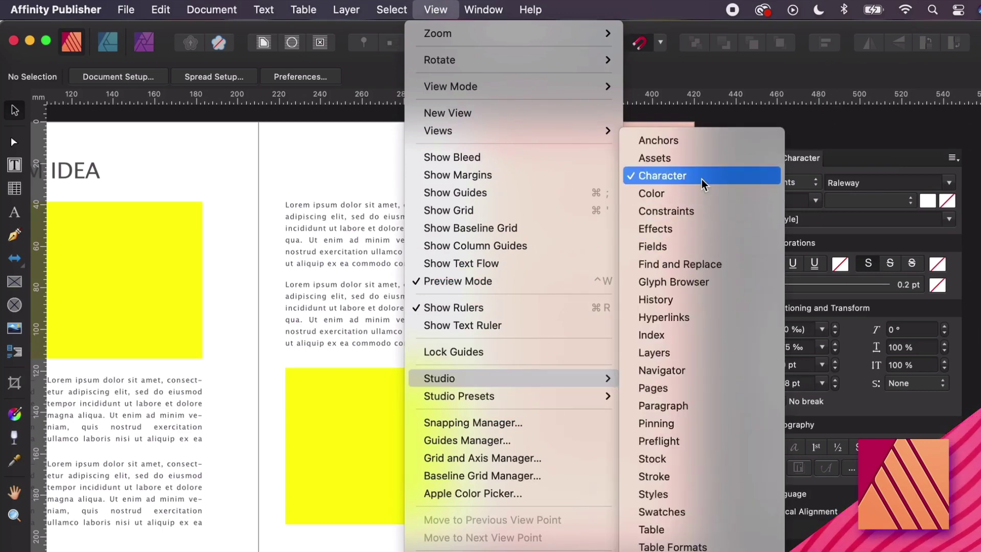
left_click(773, 166)
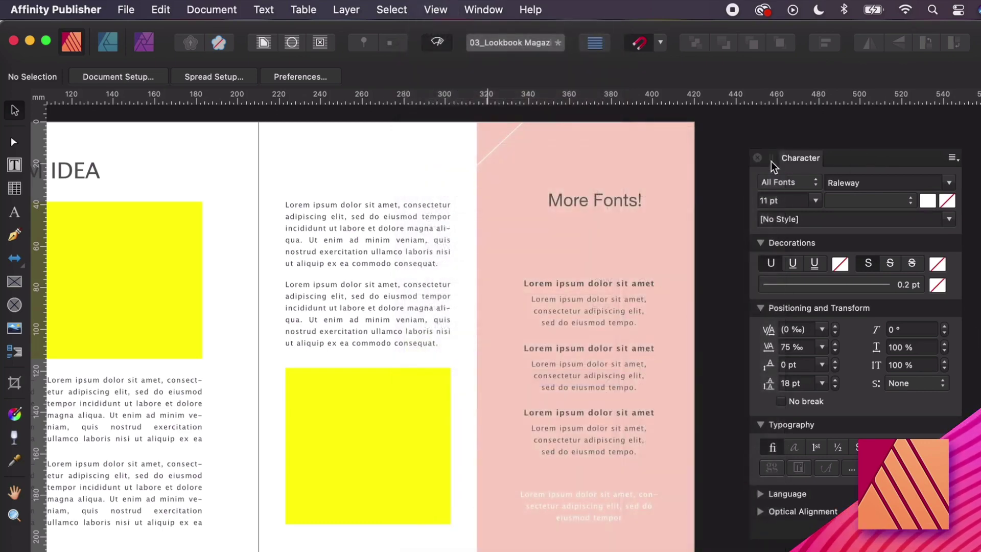
- Set the More Fonts! heading to the Somalia font from the Favorites category
left_click(615, 213)
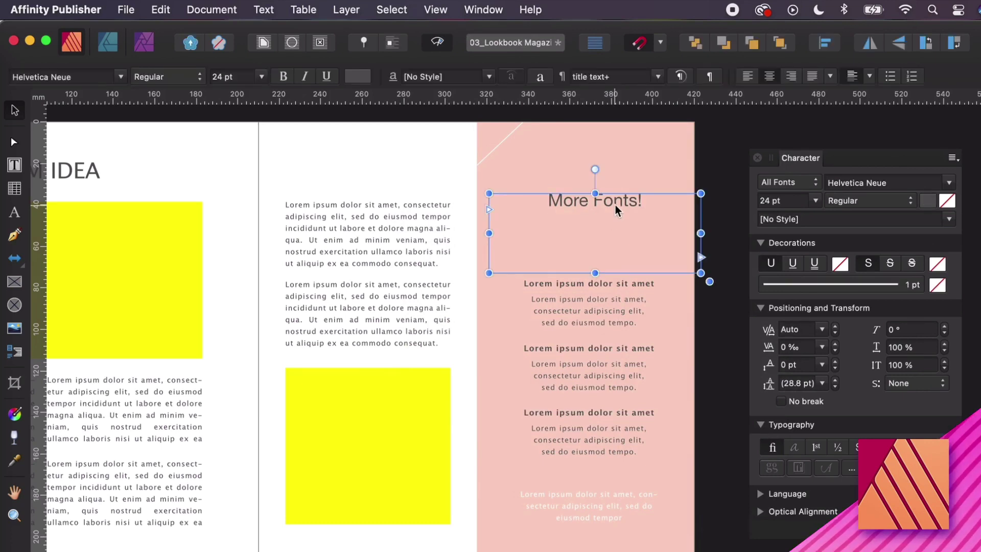
left_click(809, 184)
left_click(795, 214)
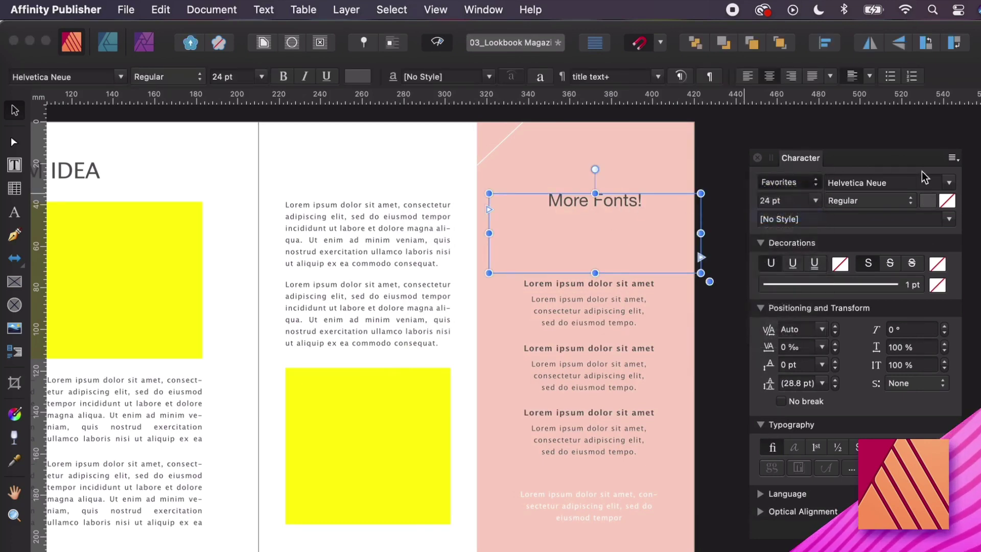
left_click(947, 184)
left_click(922, 202)
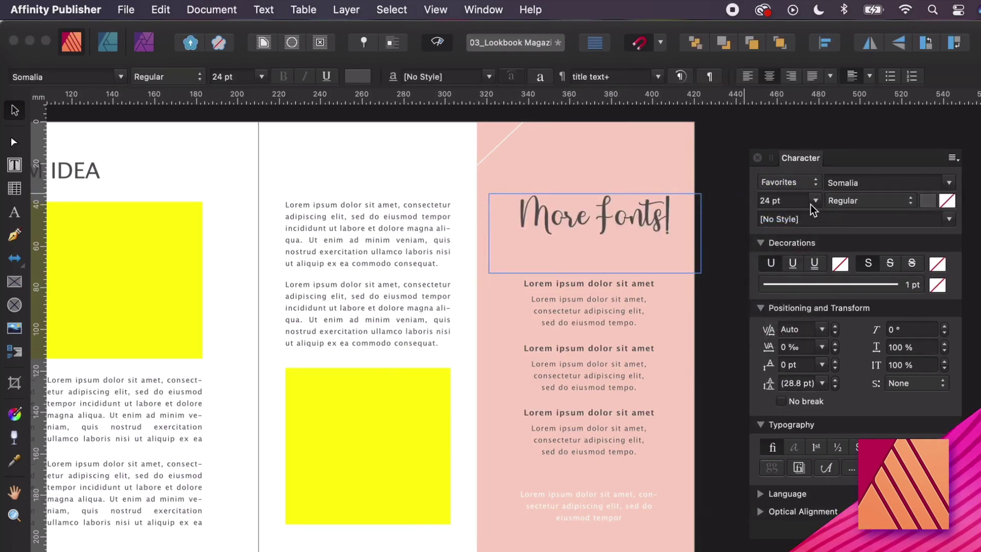
left_click(814, 202)
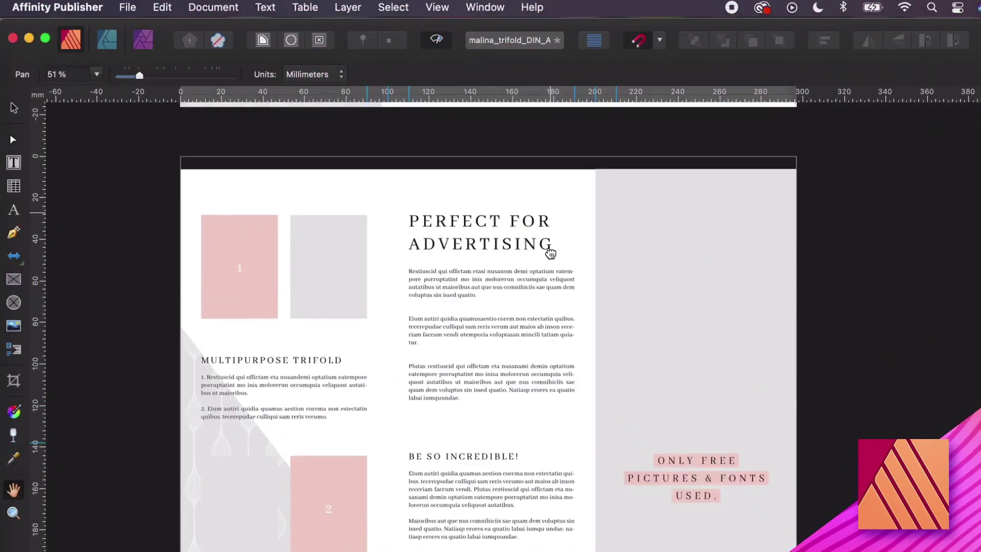
- Pan across the trifold to view the outer and PERFECT FOR ADVERTISING spreads
left_click_drag(551, 253, 537, 438)
left_click_drag(530, 215, 520, 360)
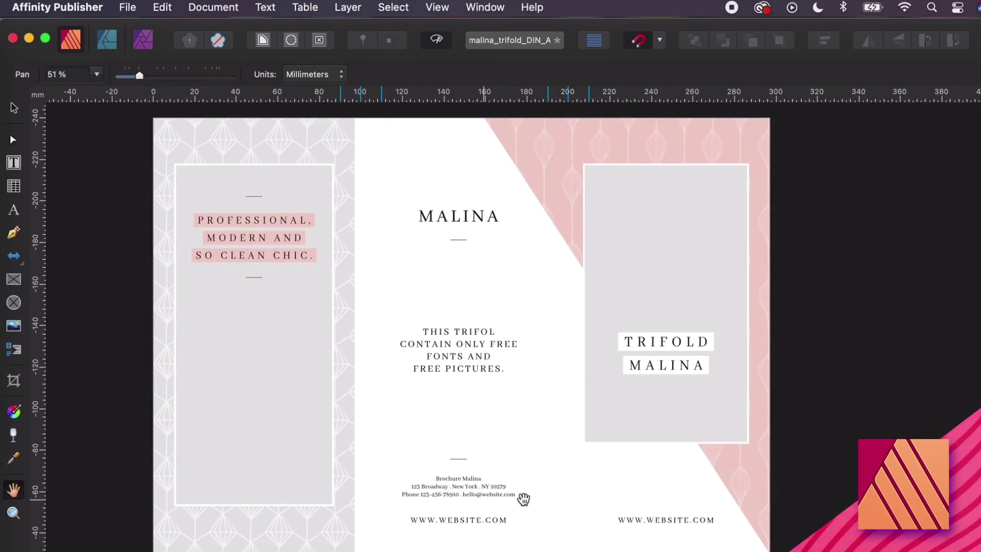
left_click_drag(488, 453, 469, 274)
left_click_drag(517, 547, 541, 245)
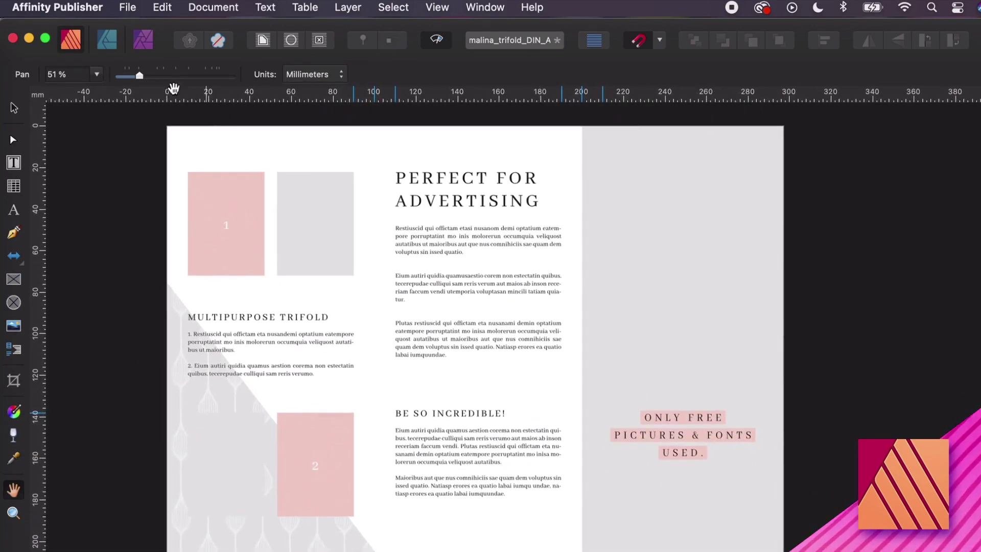
- Open the malina_trifold_DIN_A4.idml file through File > Open
left_click(127, 8)
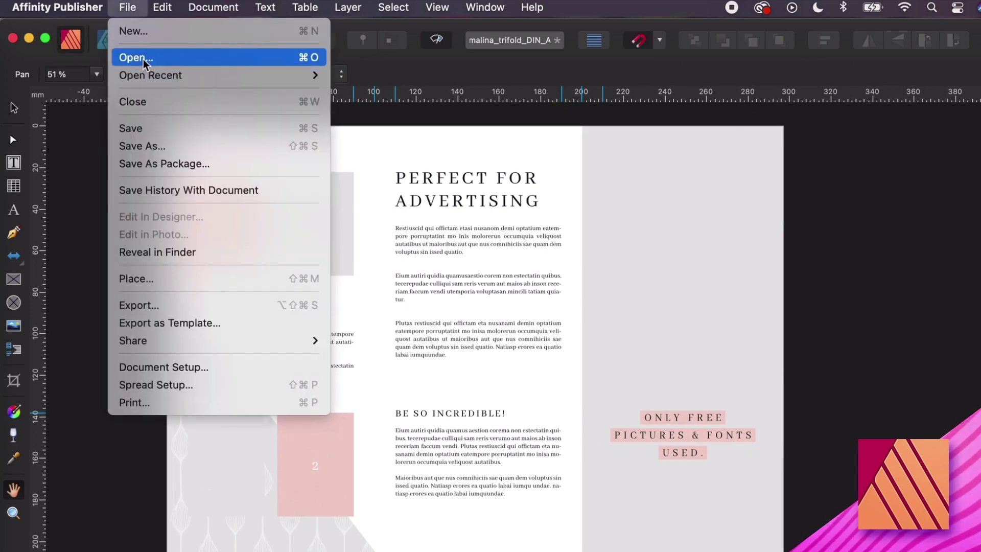
left_click(138, 57)
left_click(463, 192)
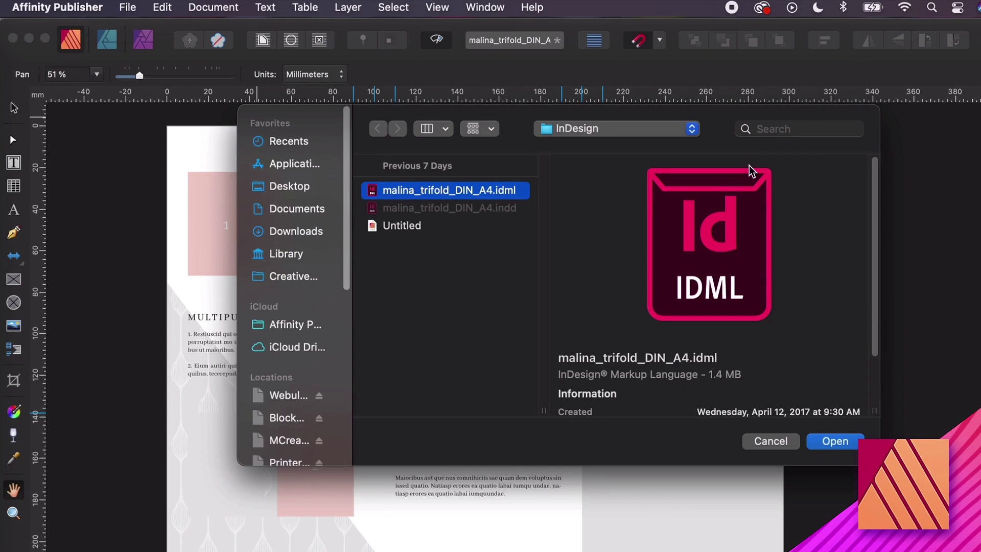
left_click(848, 442)
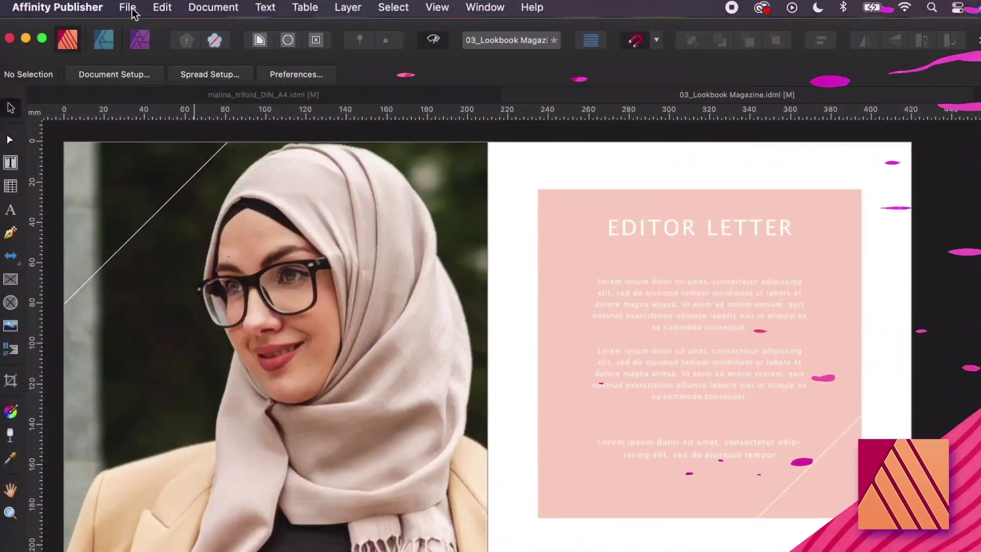
- Open Document Setup and expand the Image Placement Policy choices, Prefer Embedded and Prefer Linked
left_click(127, 7)
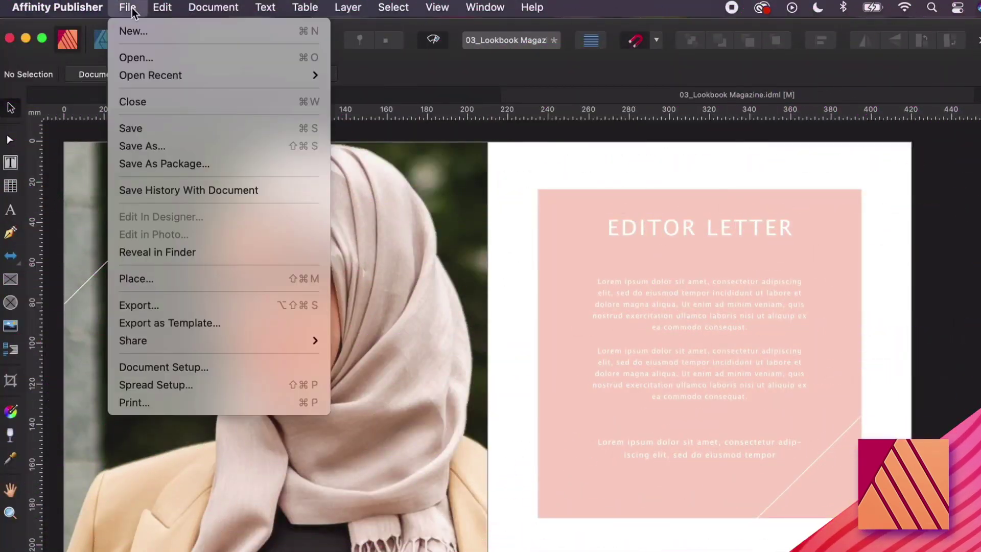
left_click(182, 364)
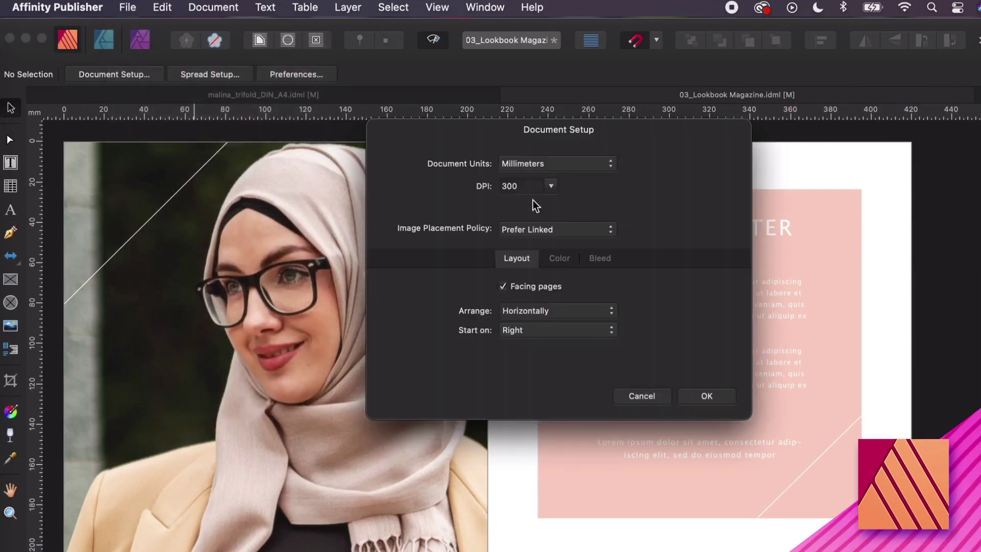
left_click(543, 230)
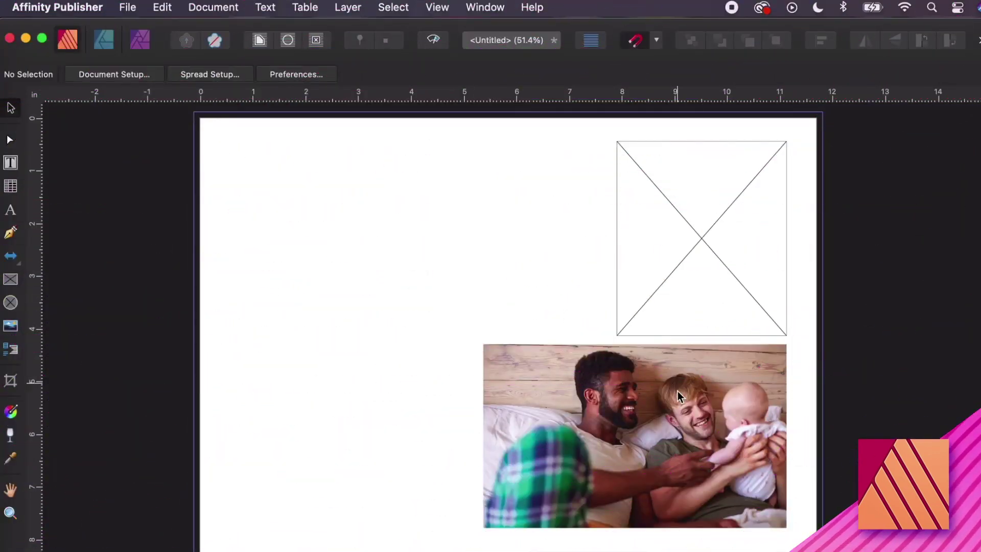
- Draw three rectangle picture frames: large top-left, tall bottom-left, and small between them
left_click(716, 253)
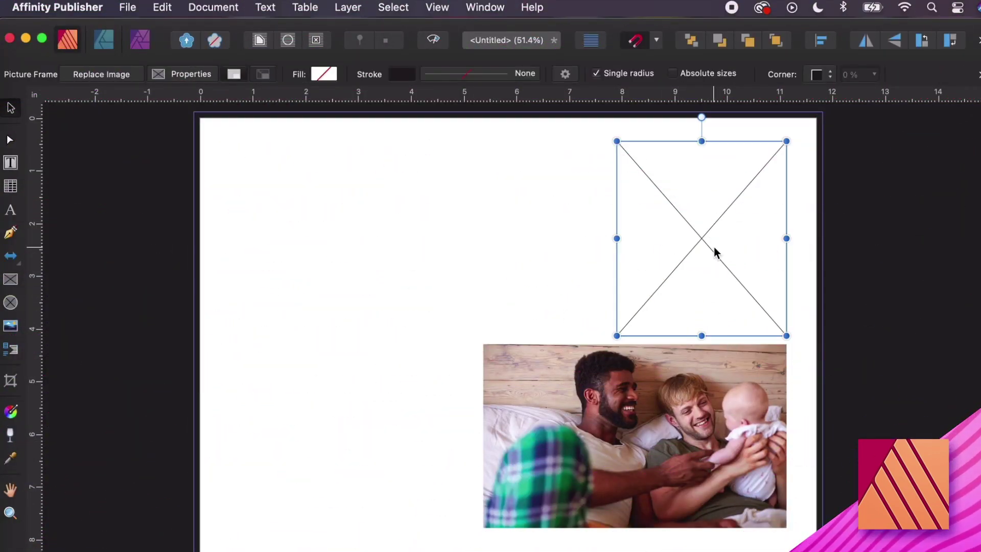
left_click(443, 271)
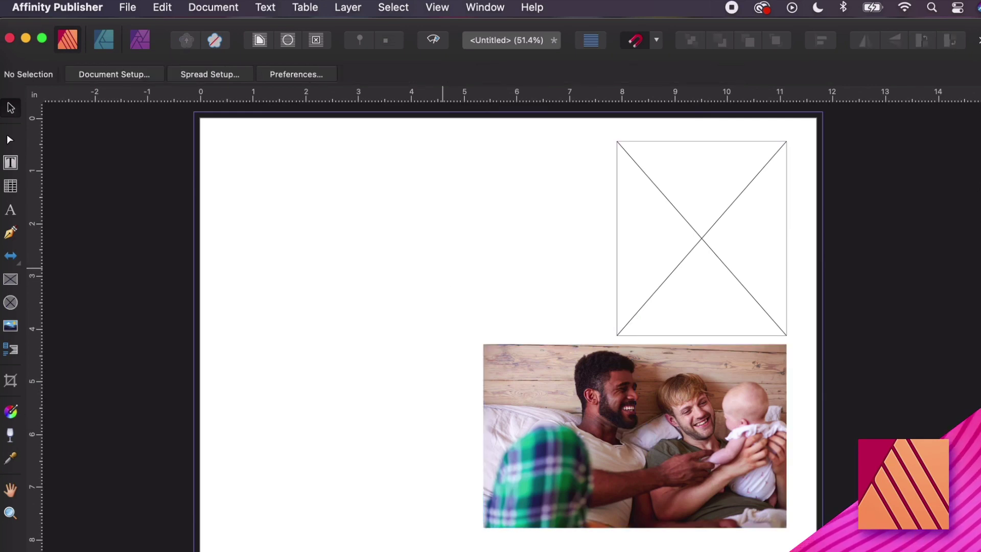
left_click(11, 282)
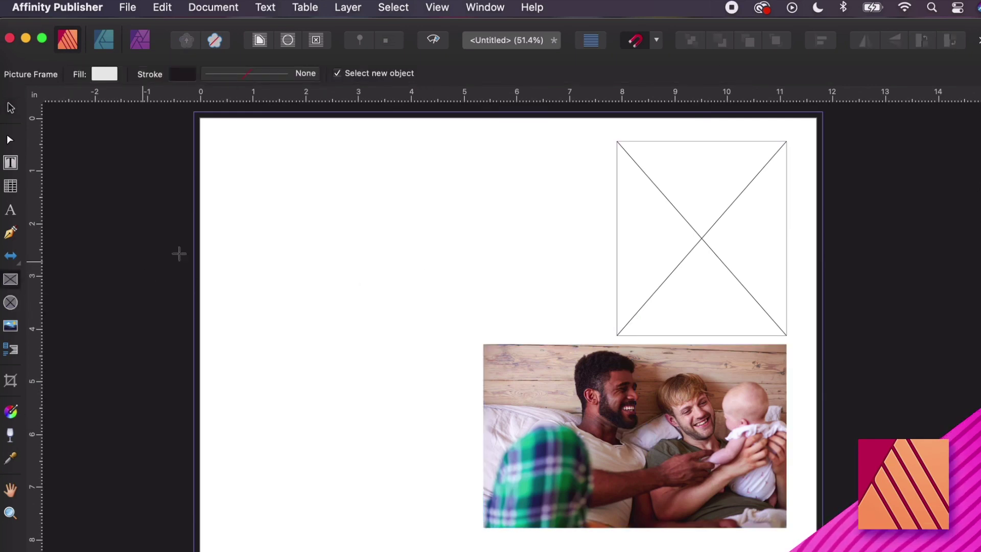
left_click_drag(244, 141, 588, 335)
left_click_drag(229, 361, 335, 528)
left_click_drag(378, 360, 436, 481)
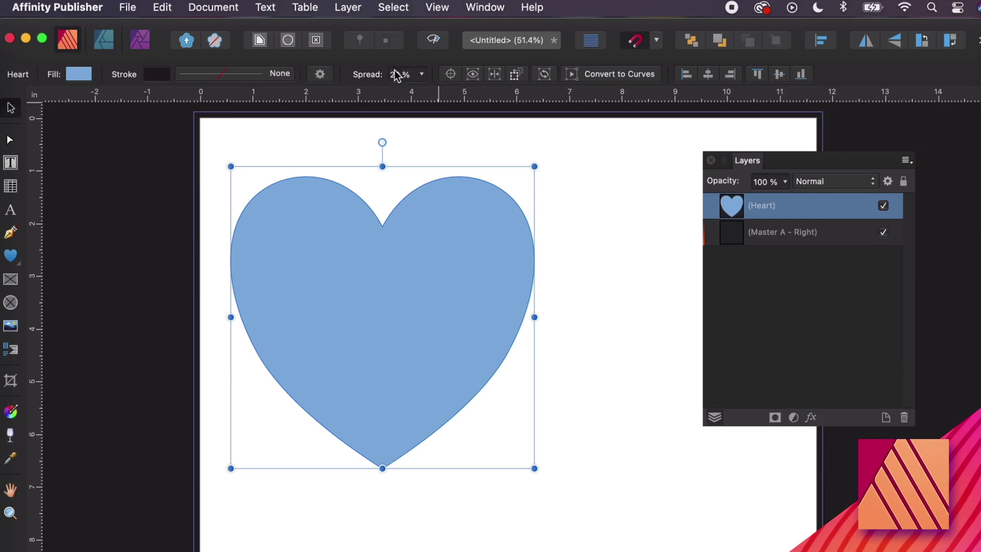
- Add a bluish-purple Outer Glow to the heart with 100 px radius and about 77% intensity
left_click(353, 7)
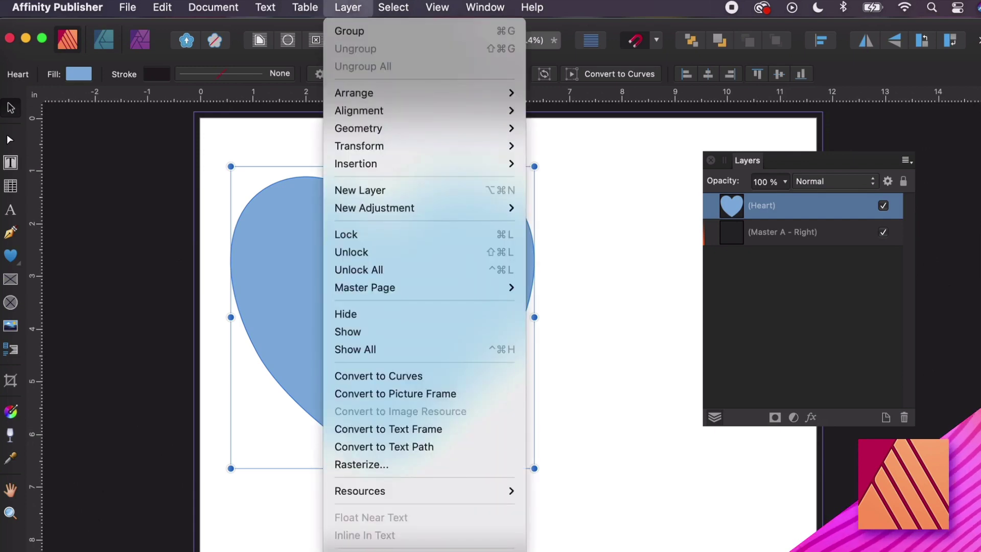
left_click(368, 550)
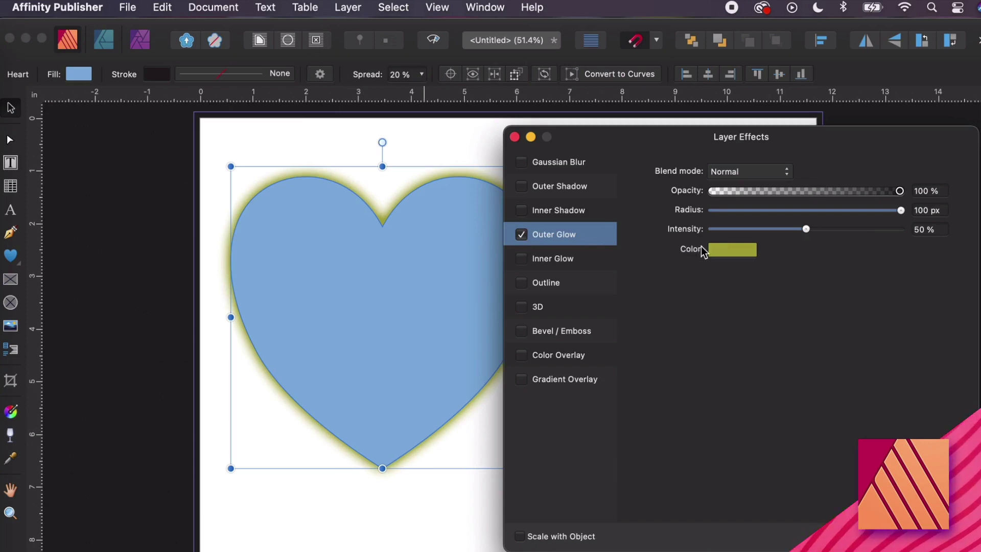
left_click(746, 251)
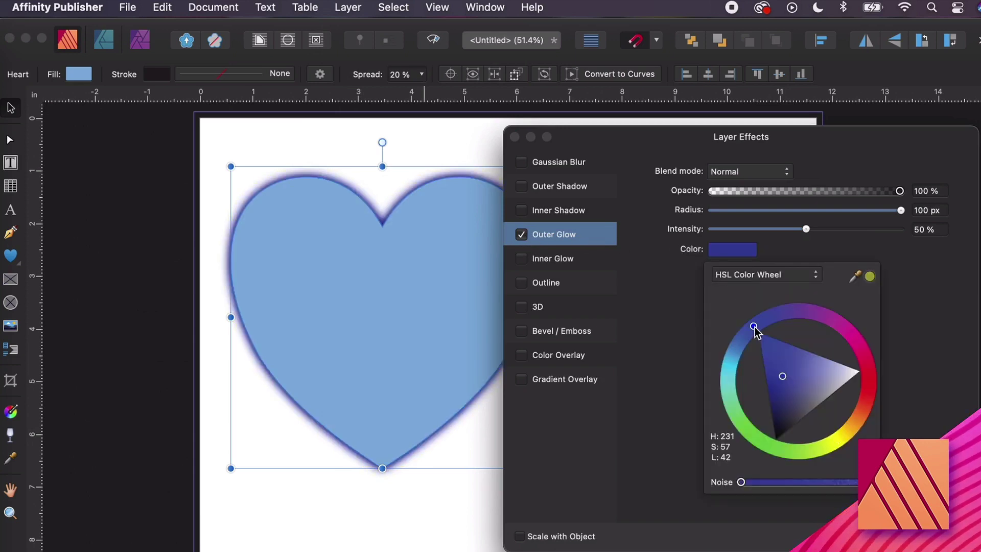
left_click_drag(782, 377, 798, 363)
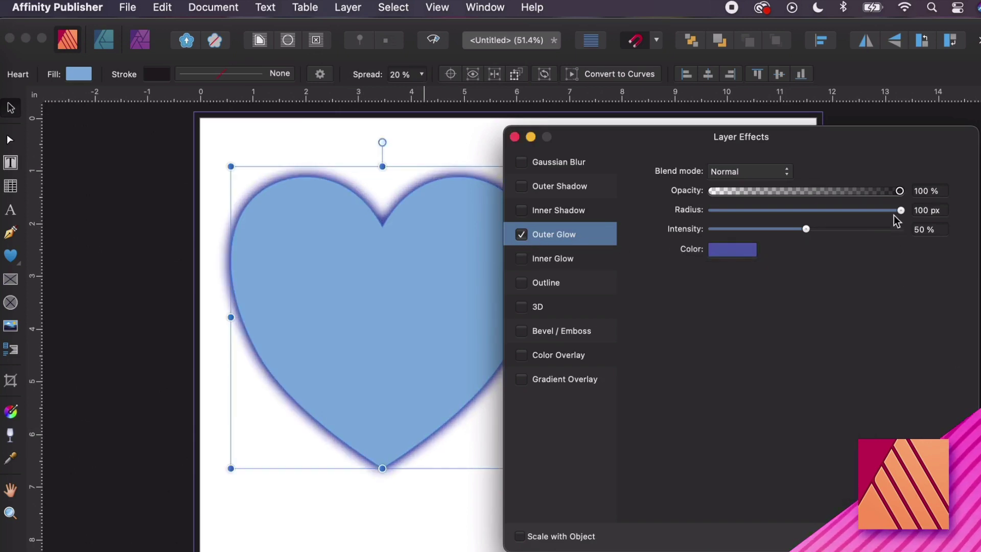
left_click_drag(896, 218, 959, 221)
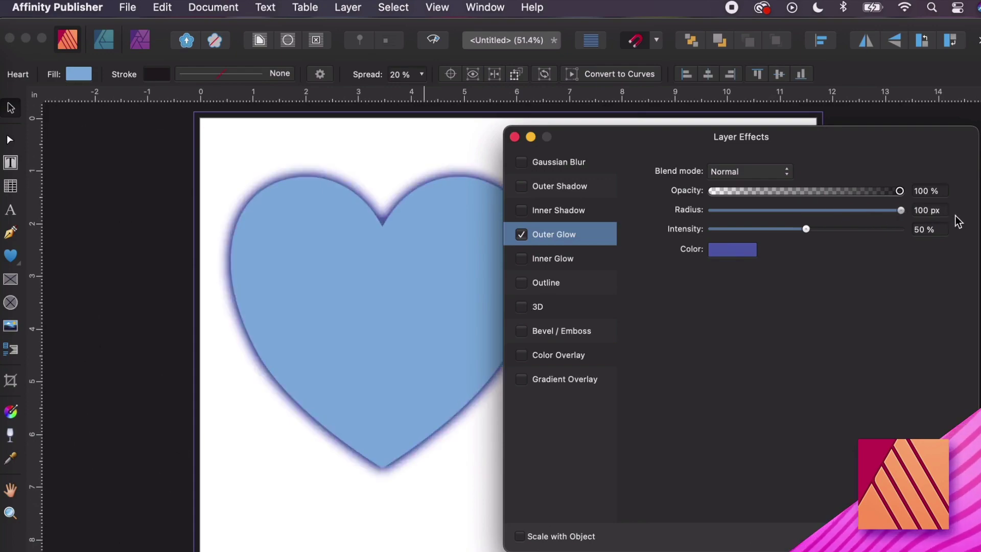
left_click_drag(811, 232, 850, 234)
left_click_drag(850, 234, 859, 232)
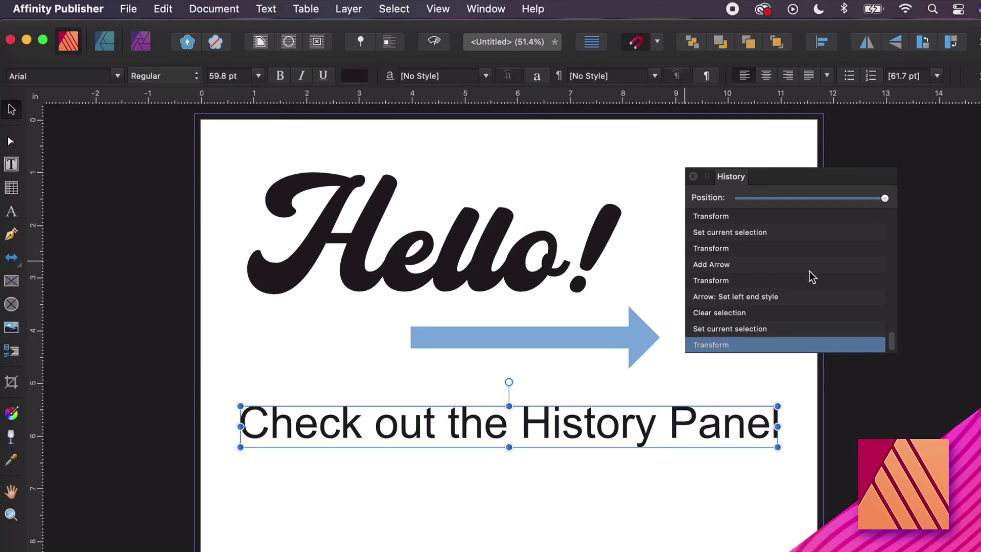
scroll(810, 271, "up", 10)
scroll(799, 275, "down", 10)
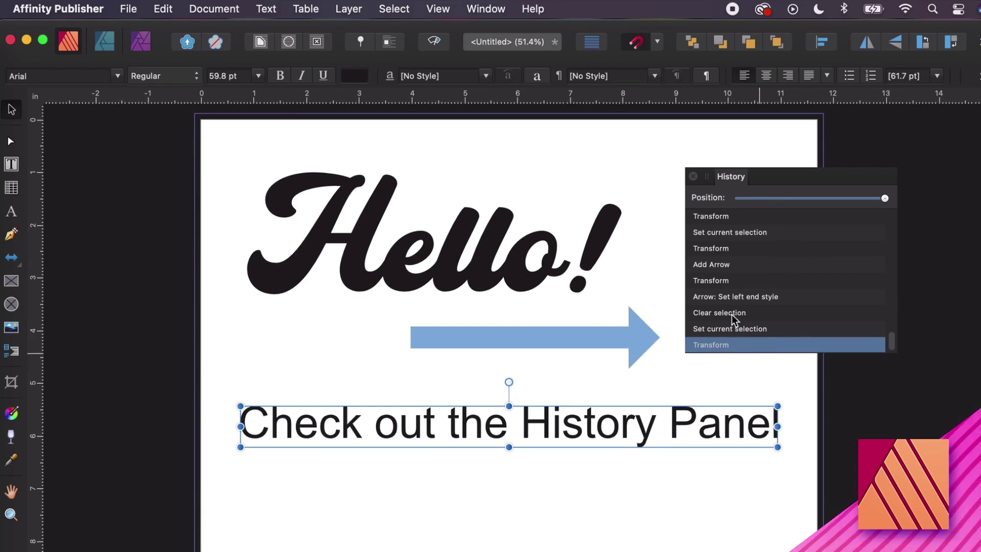
left_click(724, 282)
left_click(722, 263)
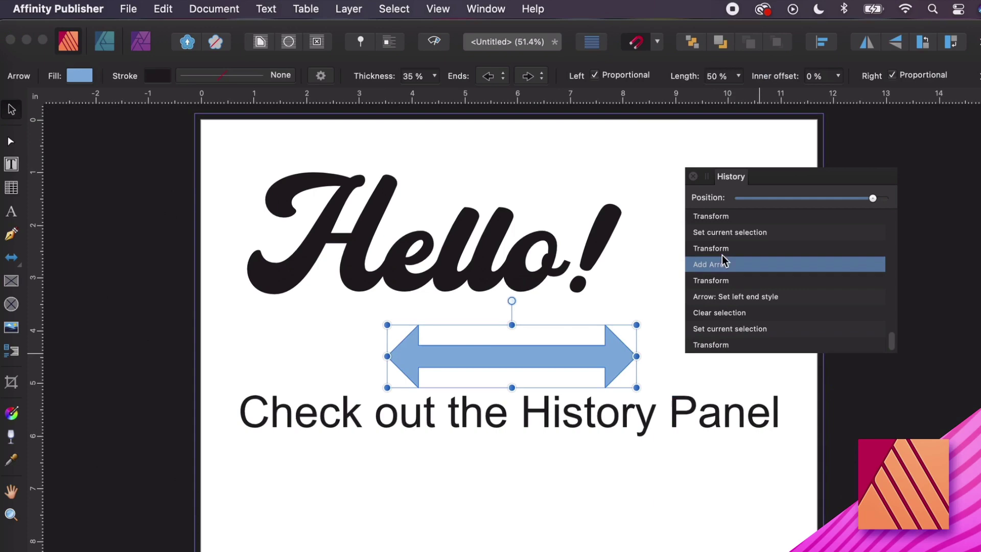
left_click(722, 238)
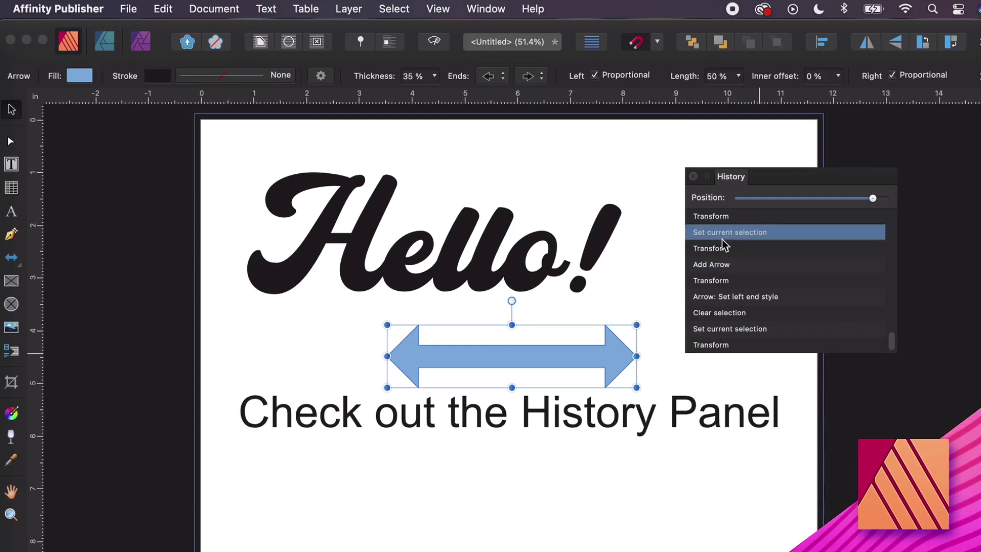
left_click(717, 345)
left_click(725, 327)
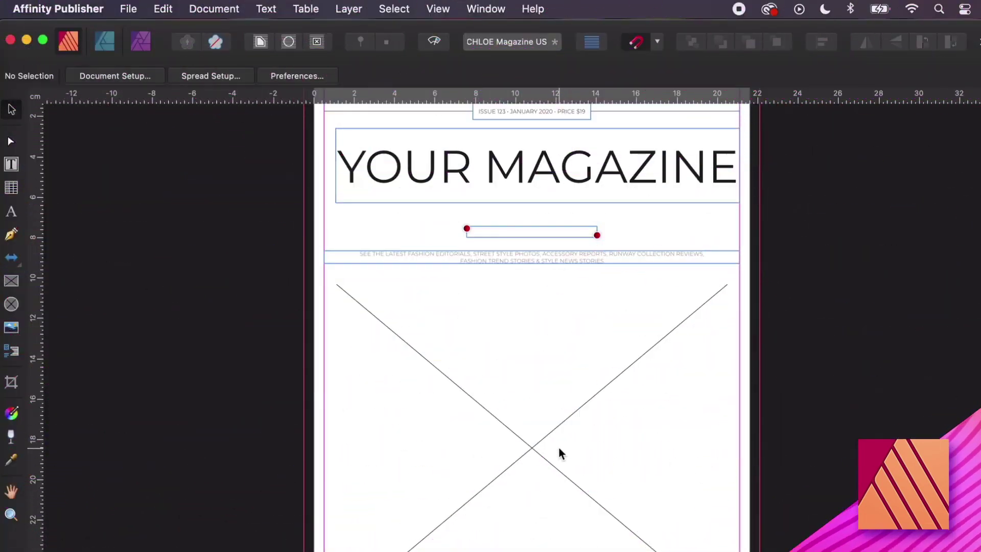
- Place the close-up portrait photo into the selected cover picture frame
left_click(558, 446)
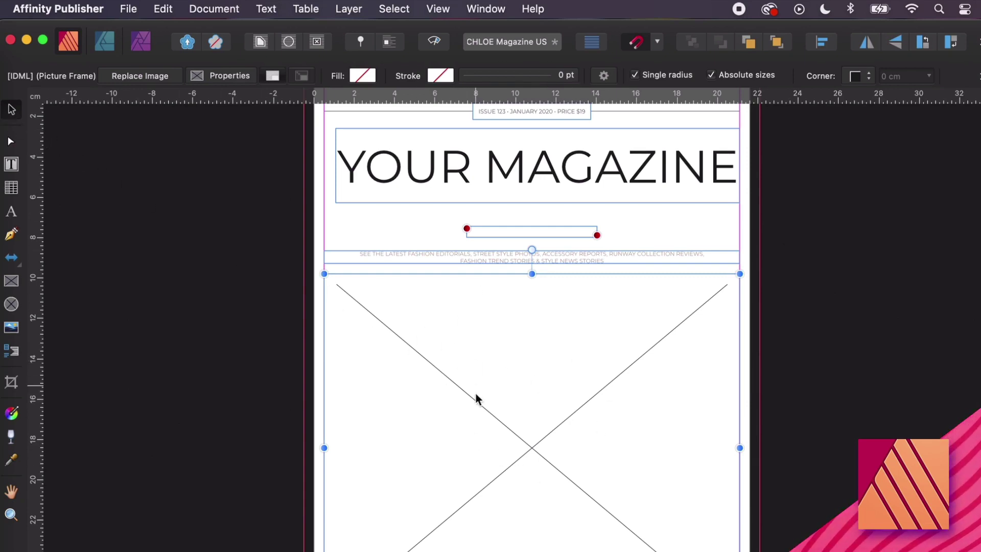
left_click(143, 9)
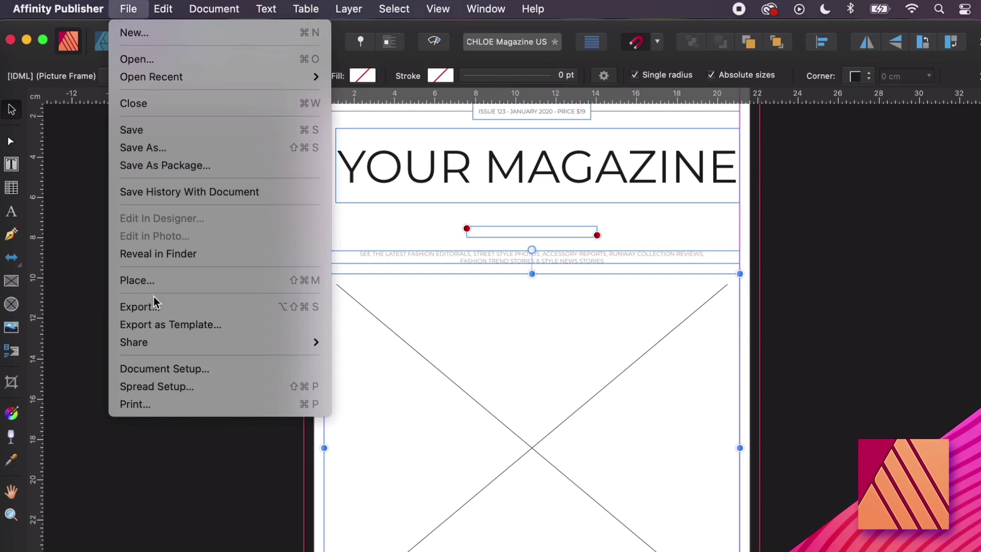
left_click(155, 283)
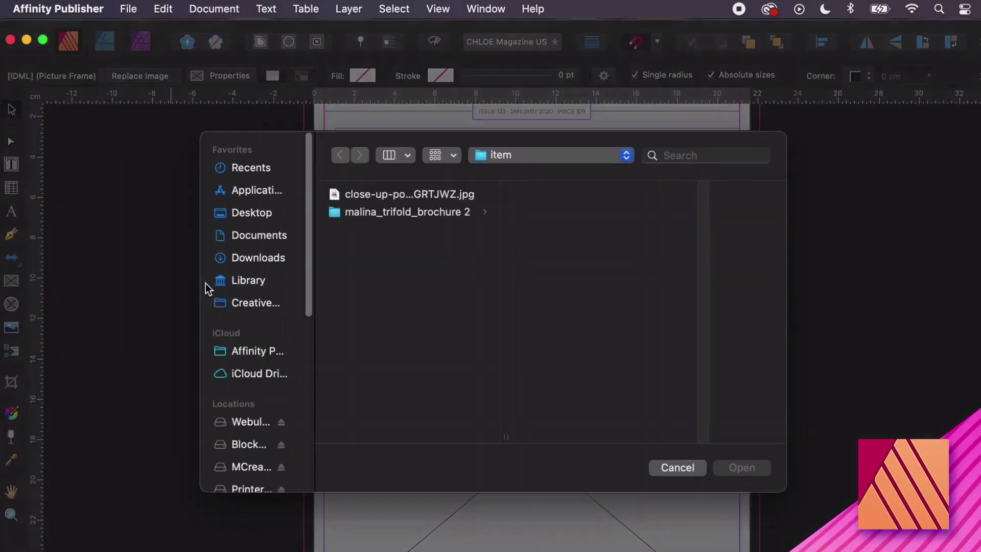
left_click(449, 199)
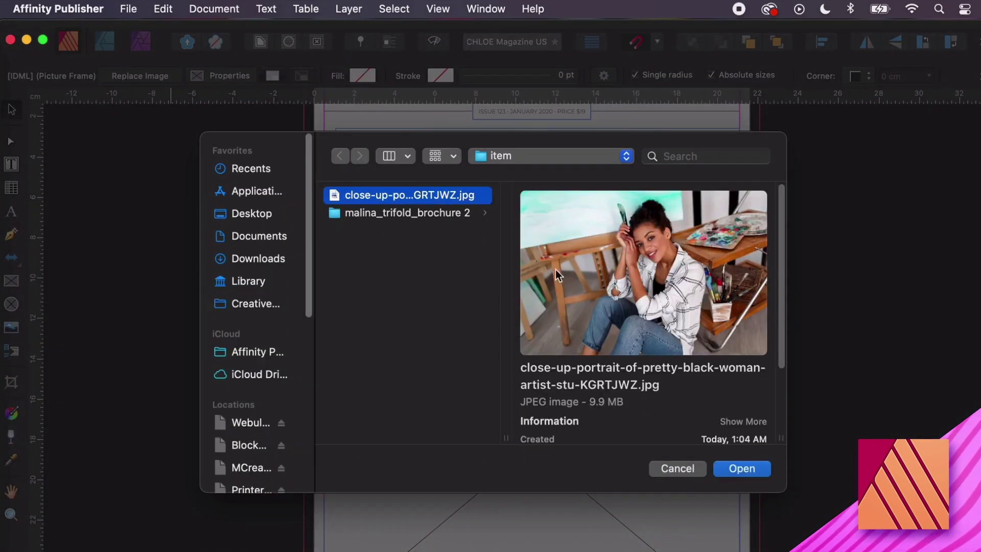
left_click(747, 469)
- Shrink the portrait and reposition it inside the cover frame
key("h")
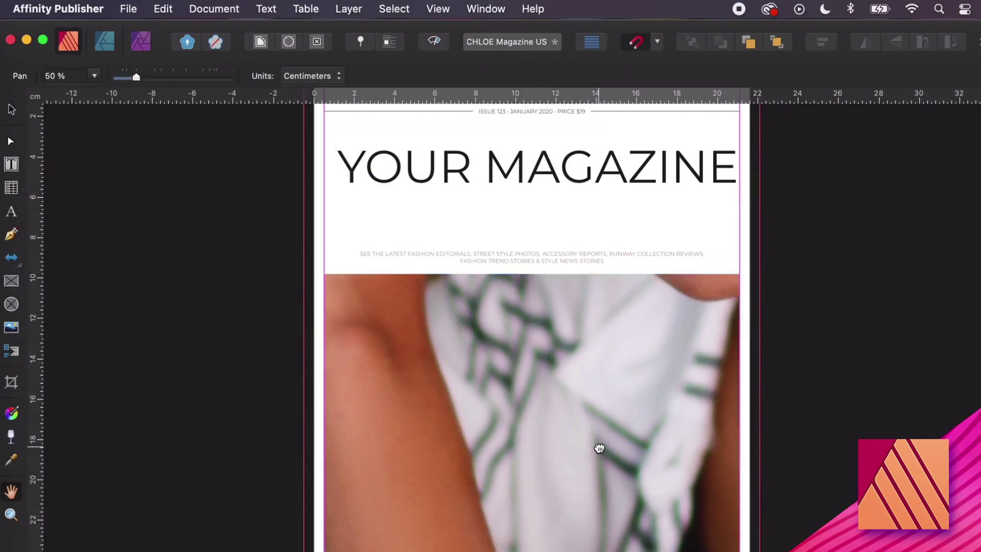
left_click_drag(598, 449, 587, 316)
left_click(10, 109)
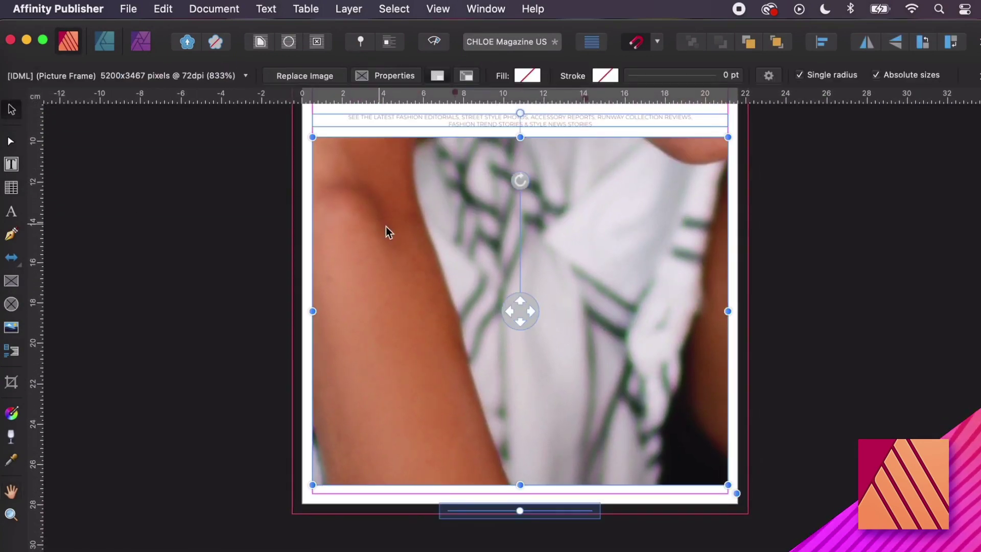
left_click_drag(520, 512, 454, 513)
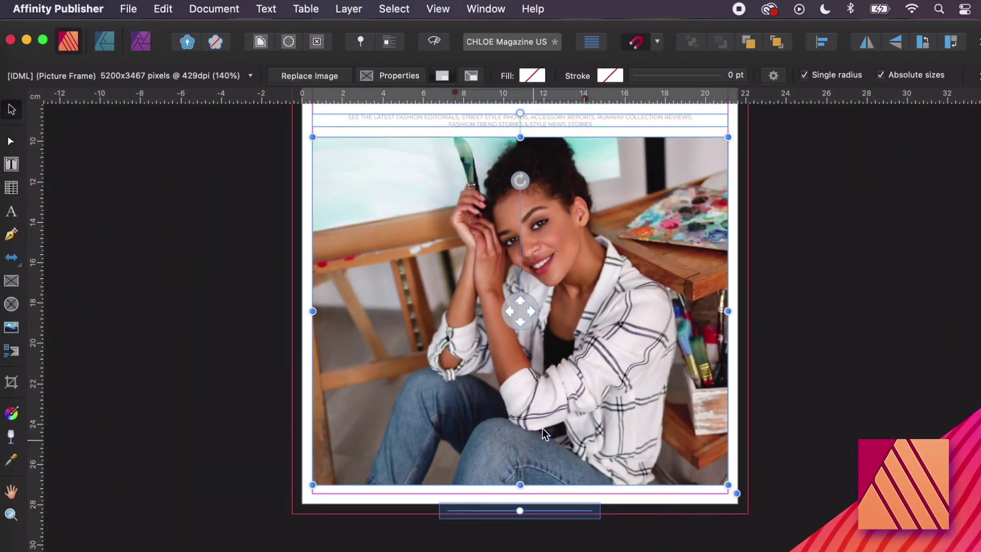
mouse_move(522, 315)
left_mouse_down()
mouse_move(522, 303)
mouse_move(517, 312)
left_mouse_up()
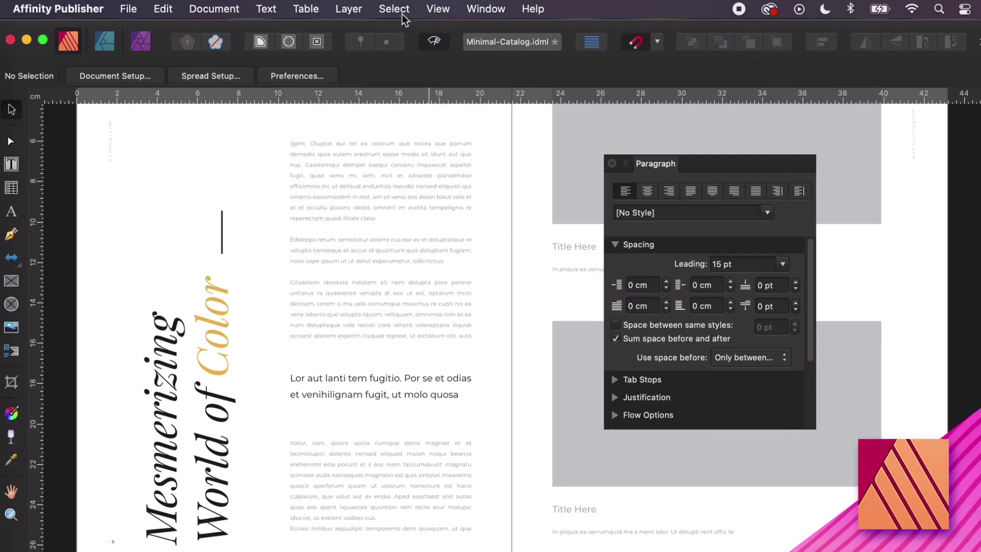
- Check the View > Studio panel list and close it unchanged
left_click(432, 9)
mouse_move(513, 380)
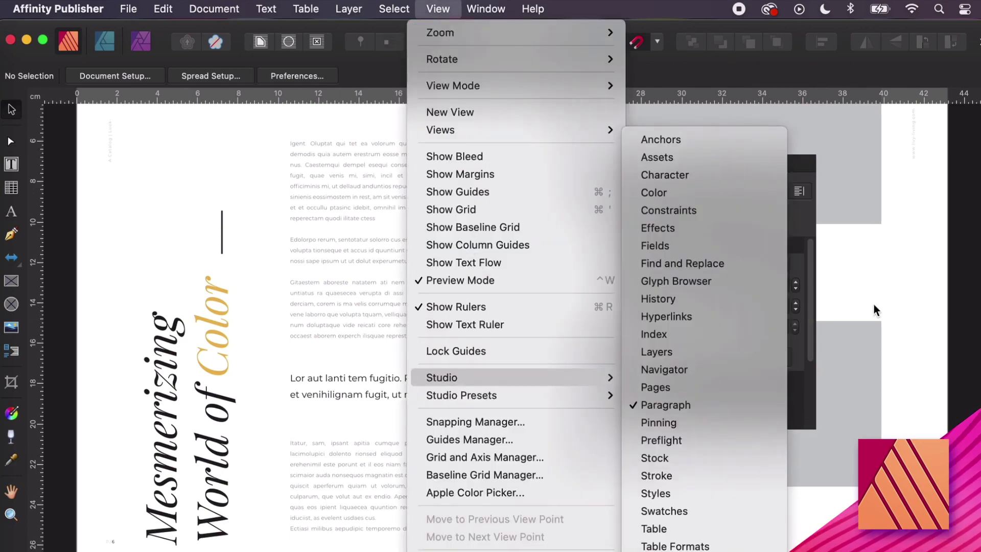
left_click(892, 285)
- Try centre and right alignment on the top body text frame, then settle on left
left_click(314, 259)
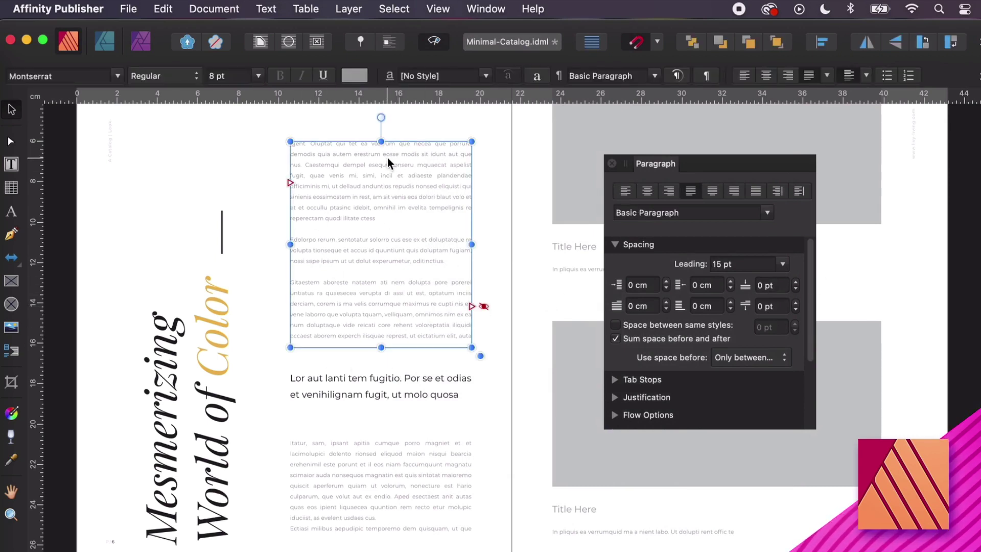
left_click(626, 192)
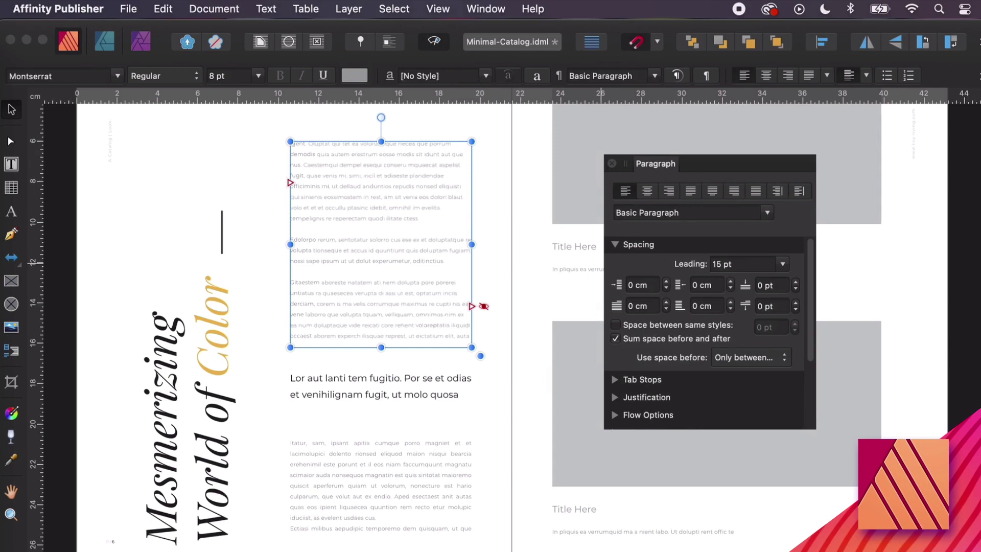
left_click(647, 192)
left_click(673, 192)
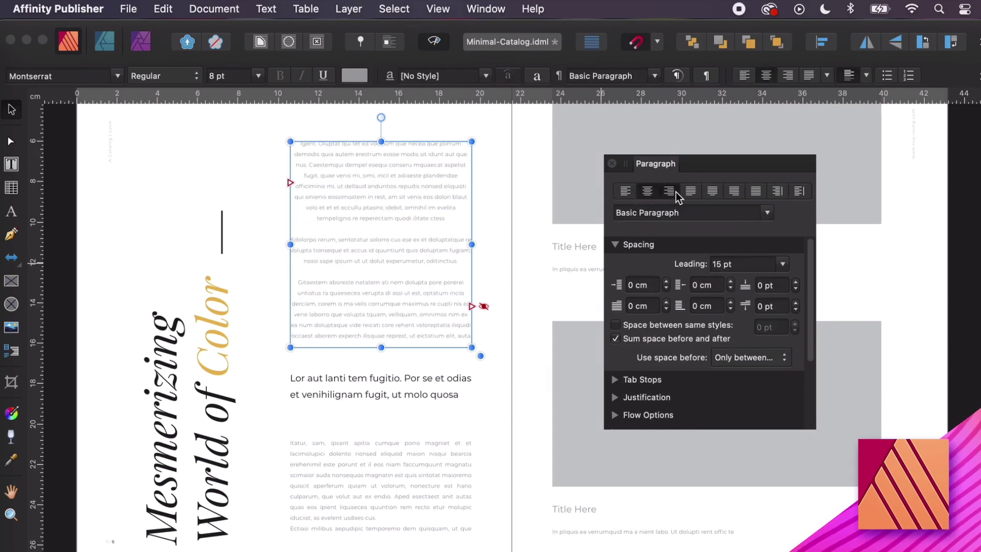
left_click(626, 192)
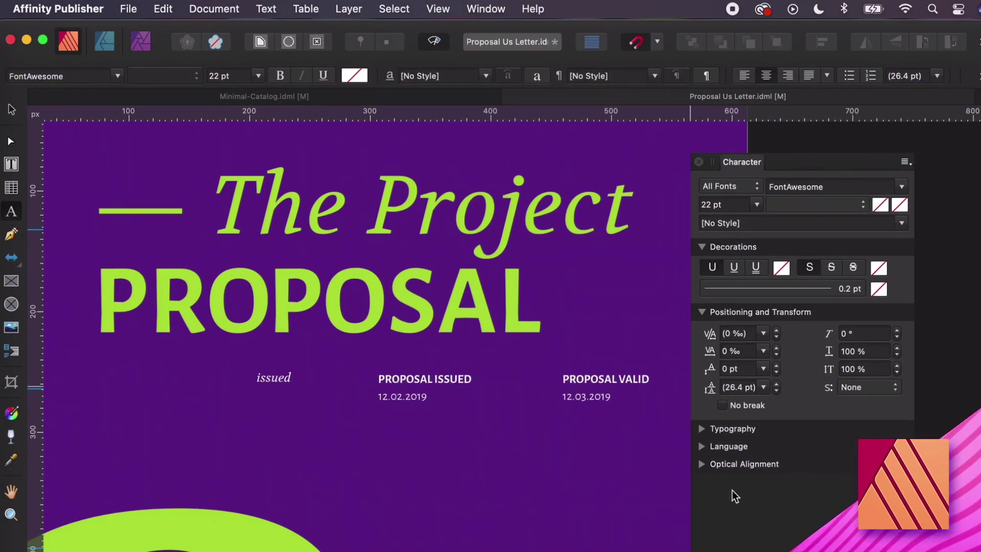
- Show the Character panel, select the PROPOSAL title frame and open its kerning presets dropdown
left_click(443, 14)
mouse_move(495, 376)
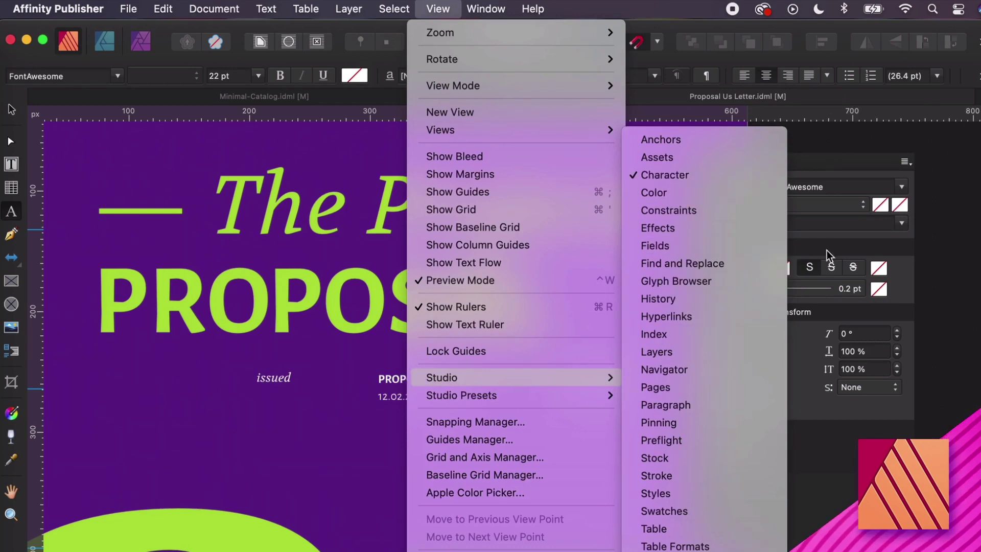
left_click(841, 244)
left_click(701, 311)
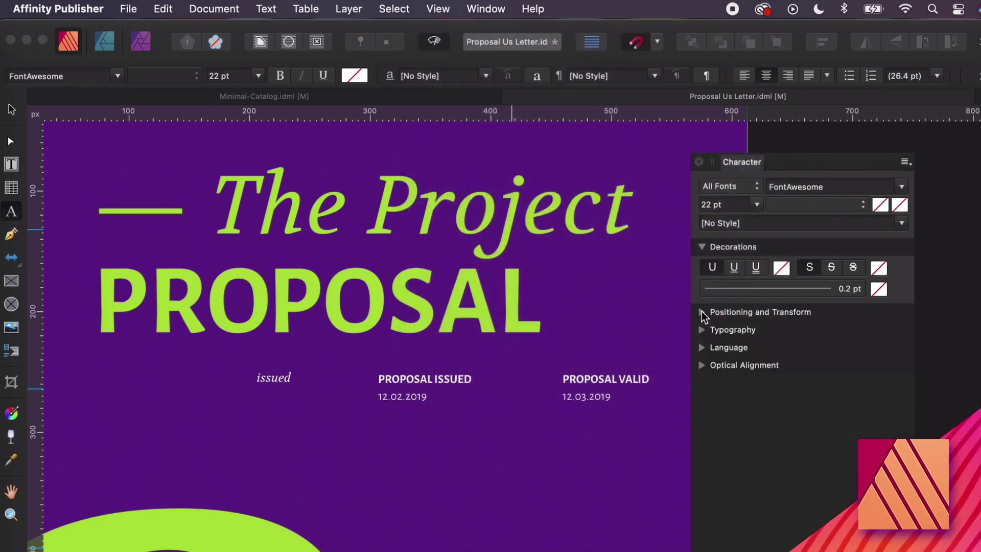
left_click(701, 311)
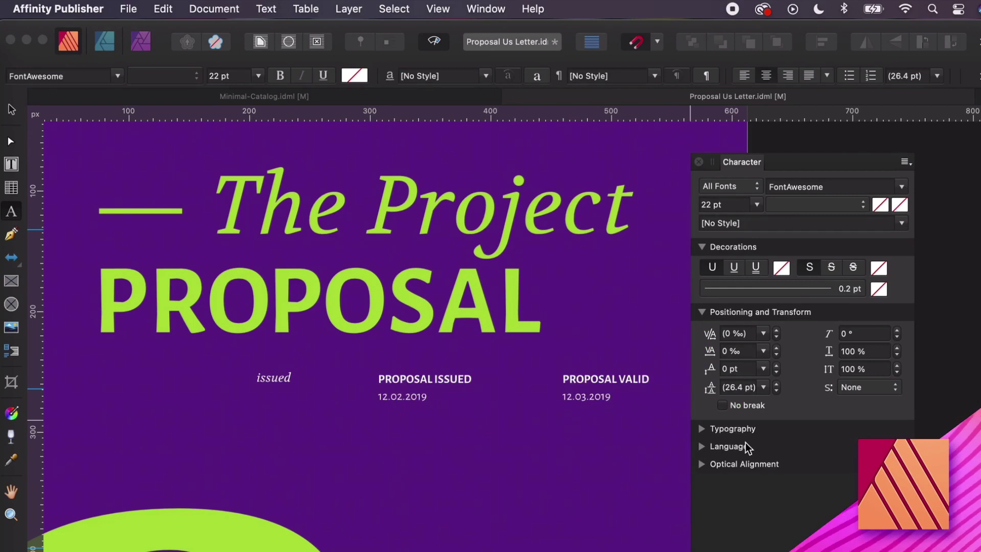
left_click(324, 310)
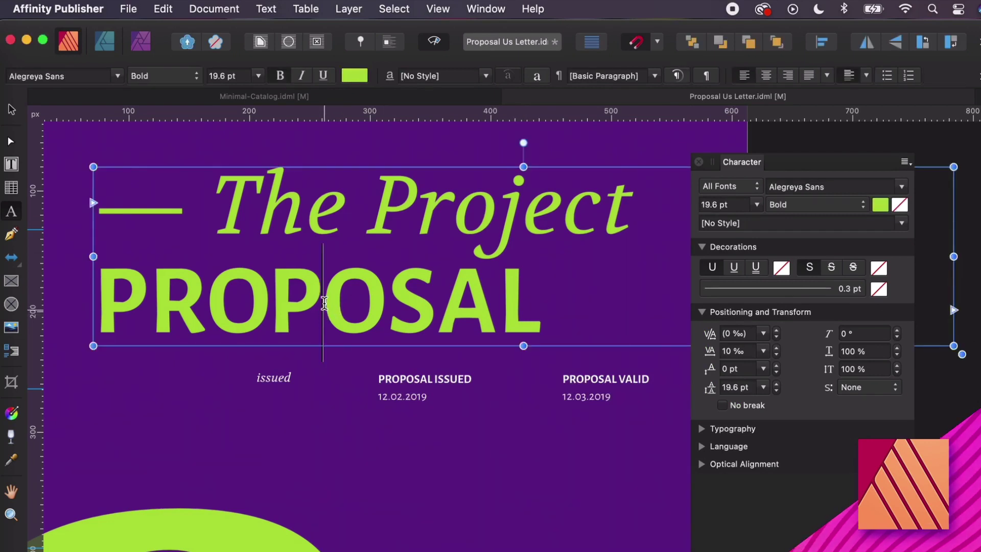
left_click(763, 334)
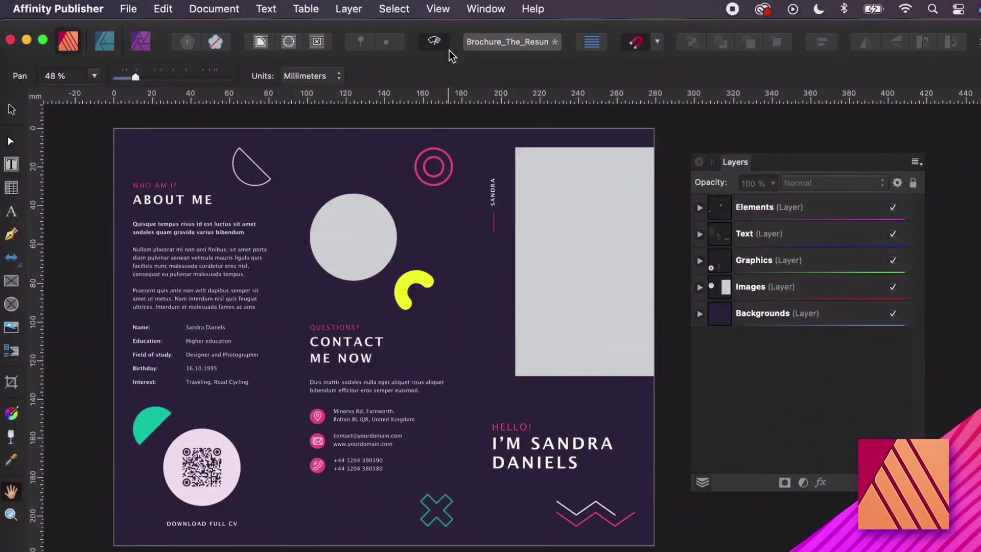
- Show the Layers panel, then add a new layer and undo it
left_click(445, 11)
mouse_move(457, 384)
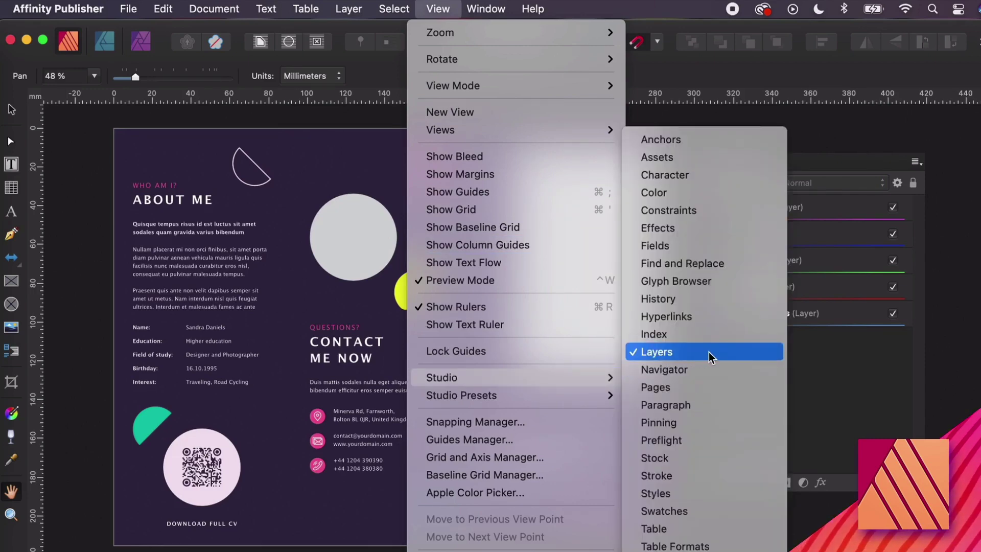
left_click(709, 356)
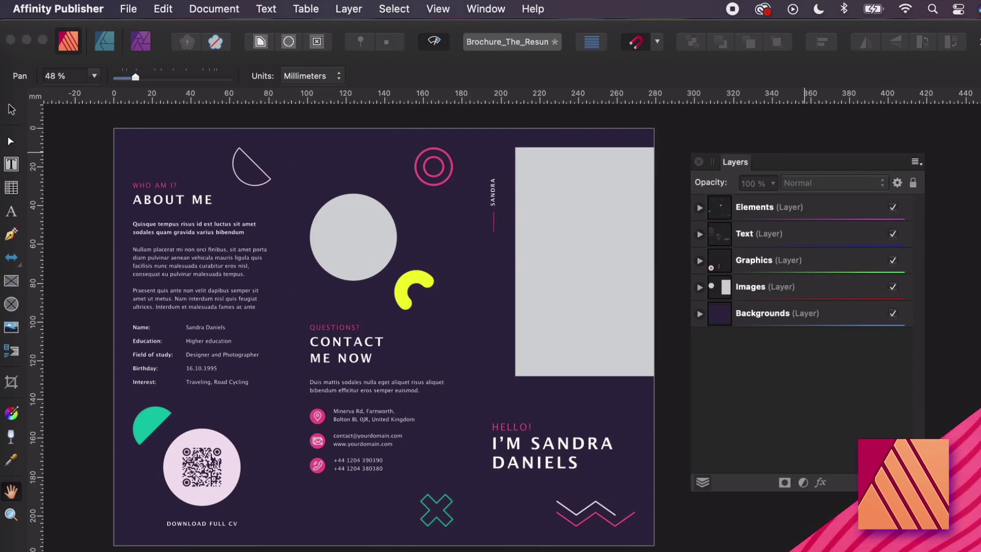
key("super+shift+n")
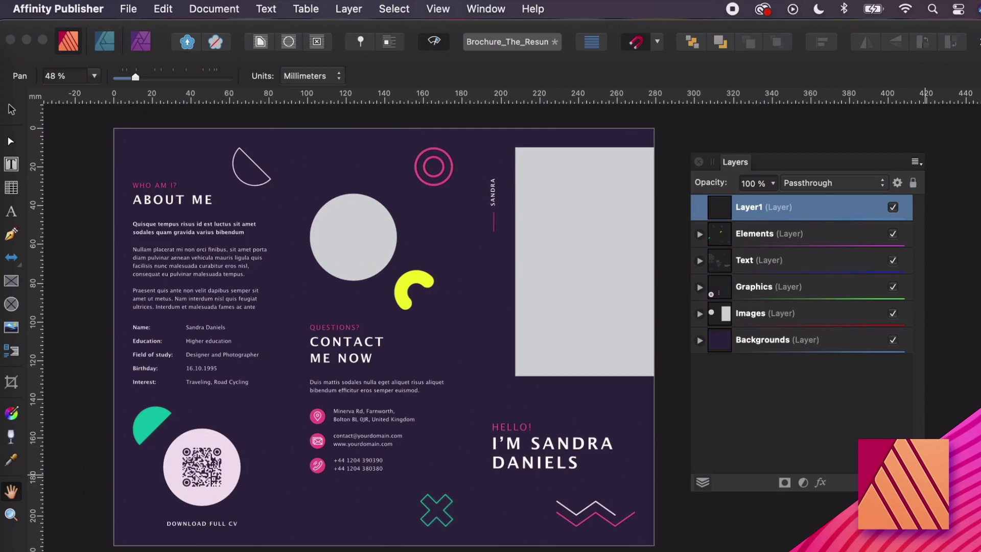
key("super+z")
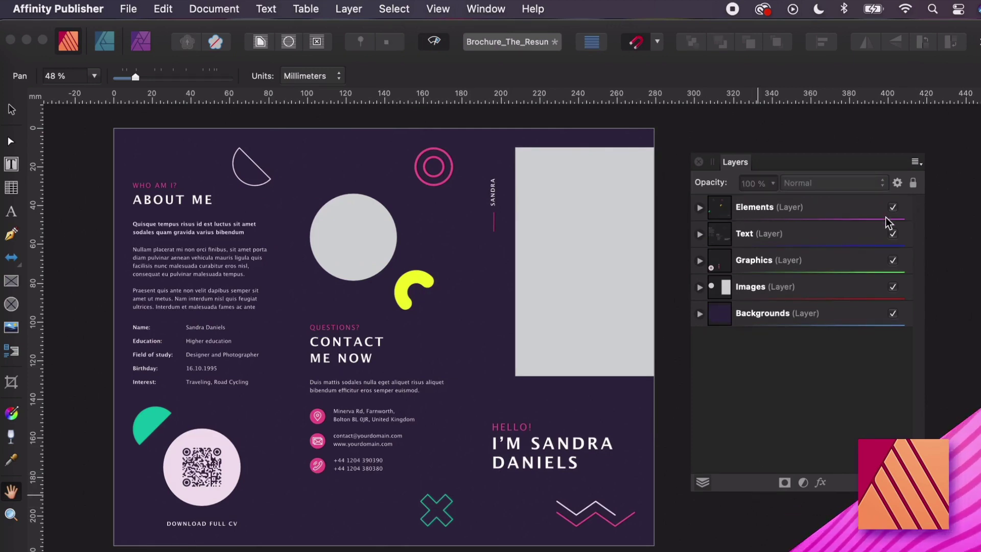
- Toggle the Text and Elements layer visibility, leaving Elements hidden
left_click(894, 234)
left_click(894, 234)
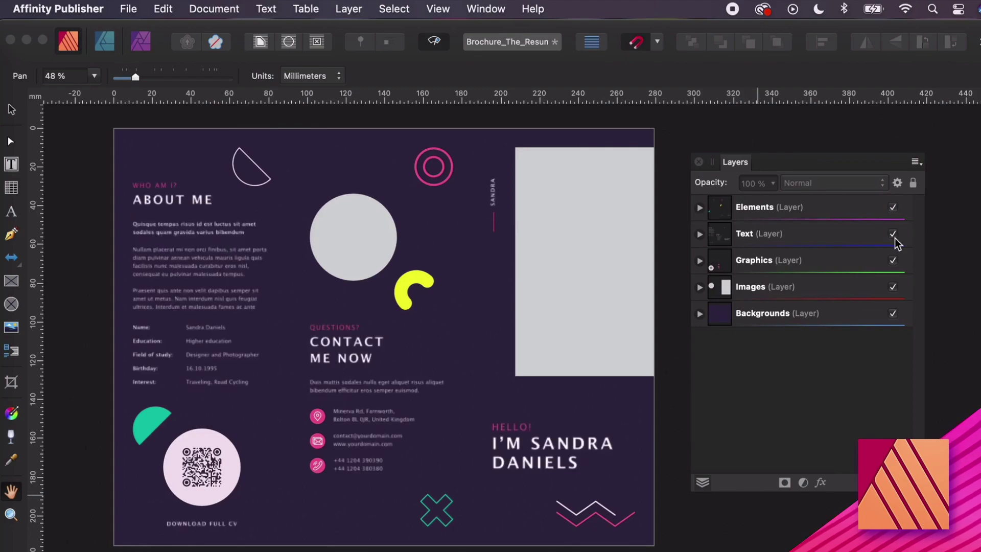
left_click(894, 208)
left_click(894, 208)
left_click(894, 208)
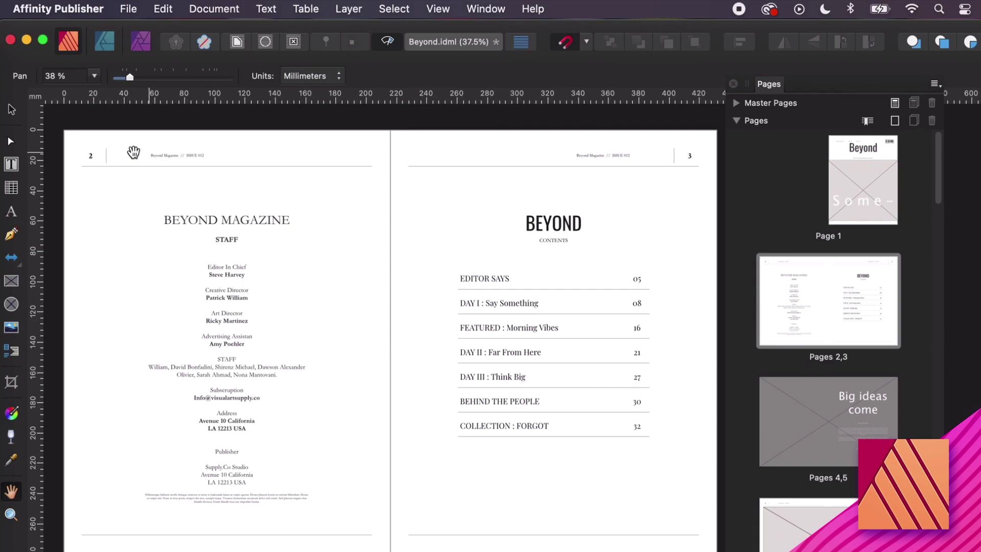
- In the Pages panel, expand Master Pages and open the US-Master spread on the canvas
left_click(442, 12)
mouse_move(453, 376)
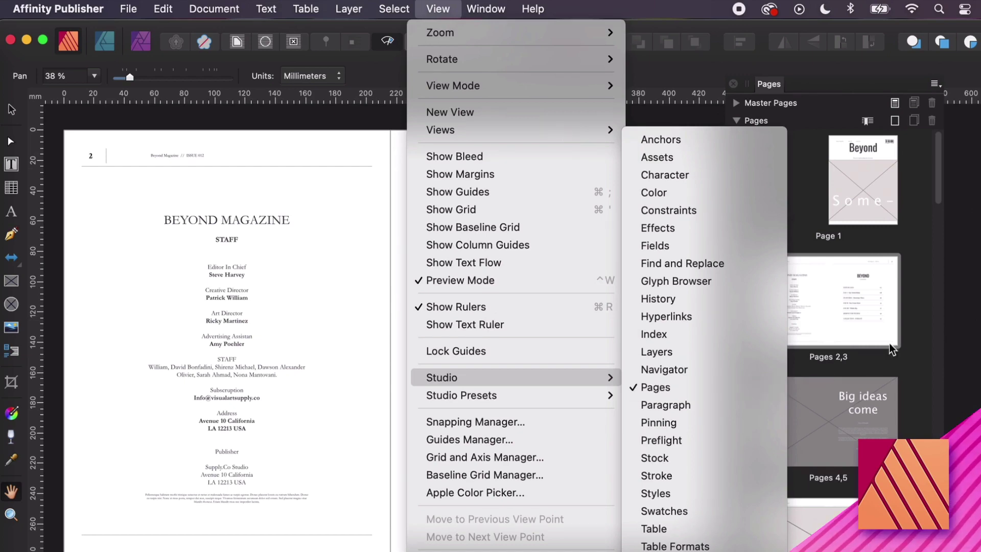
left_click(922, 297)
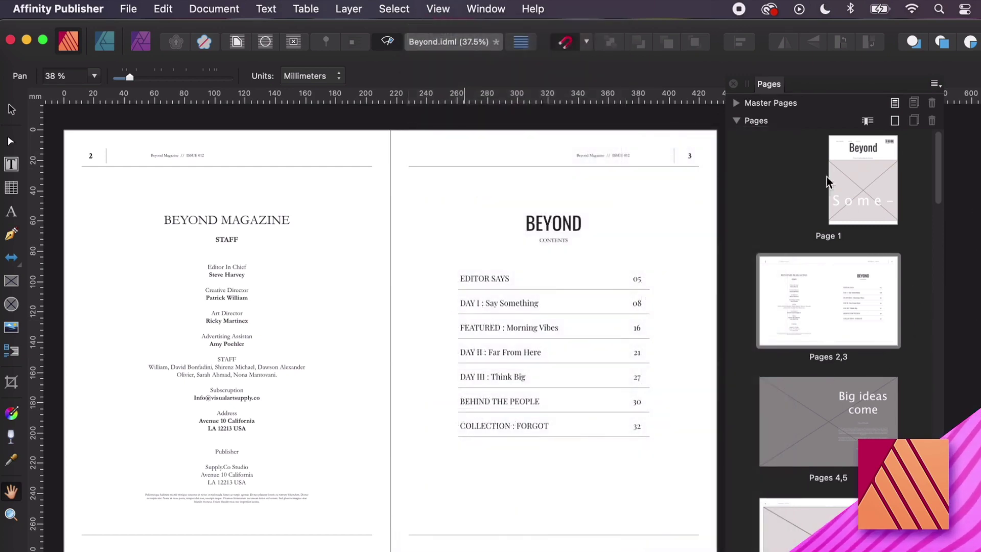
left_click(736, 104)
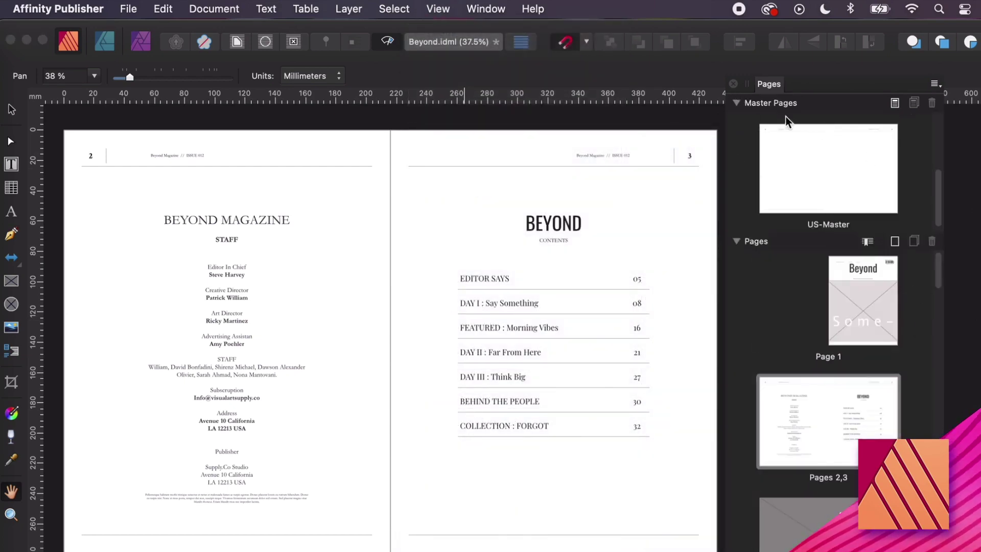
left_click(736, 104)
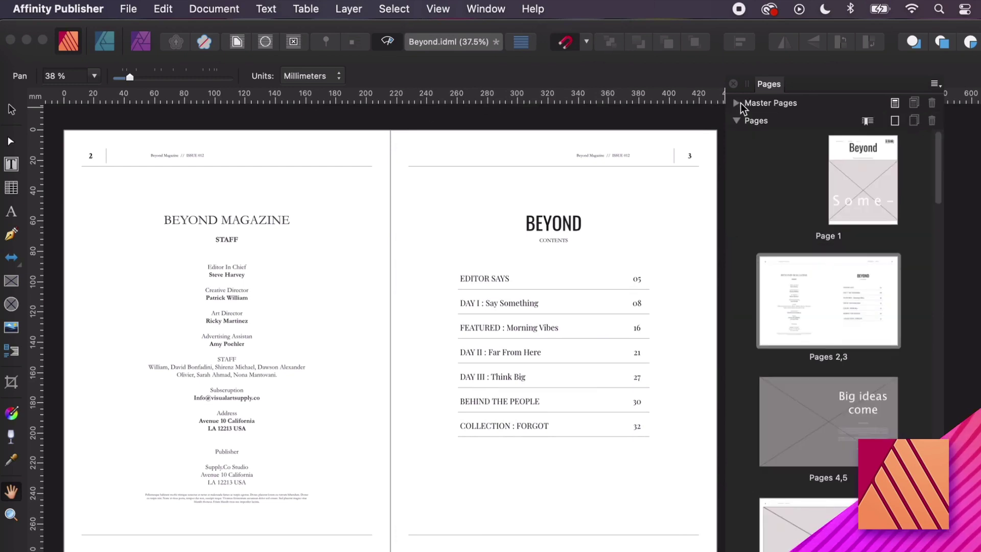
left_click(741, 104)
double_click(804, 156)
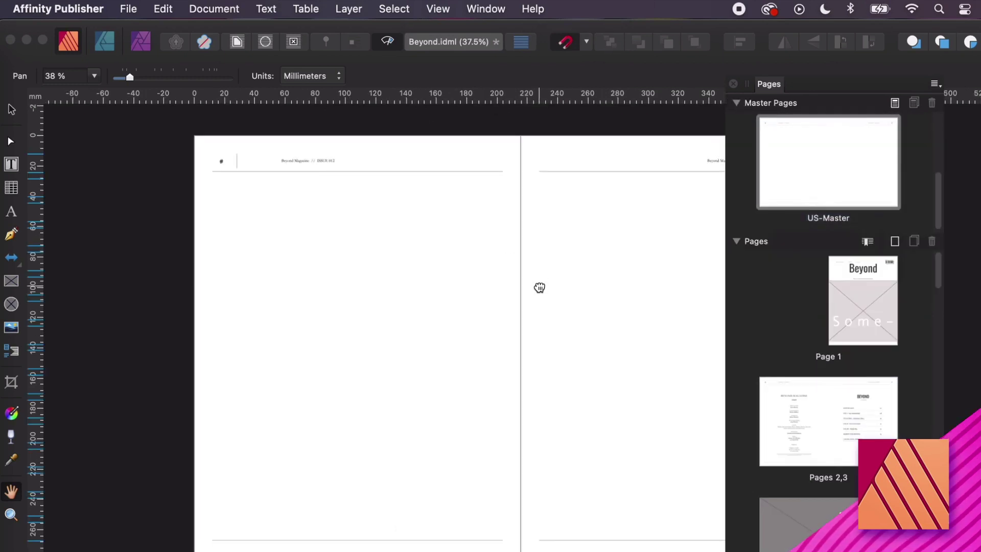
left_click_drag(540, 287, 417, 278)
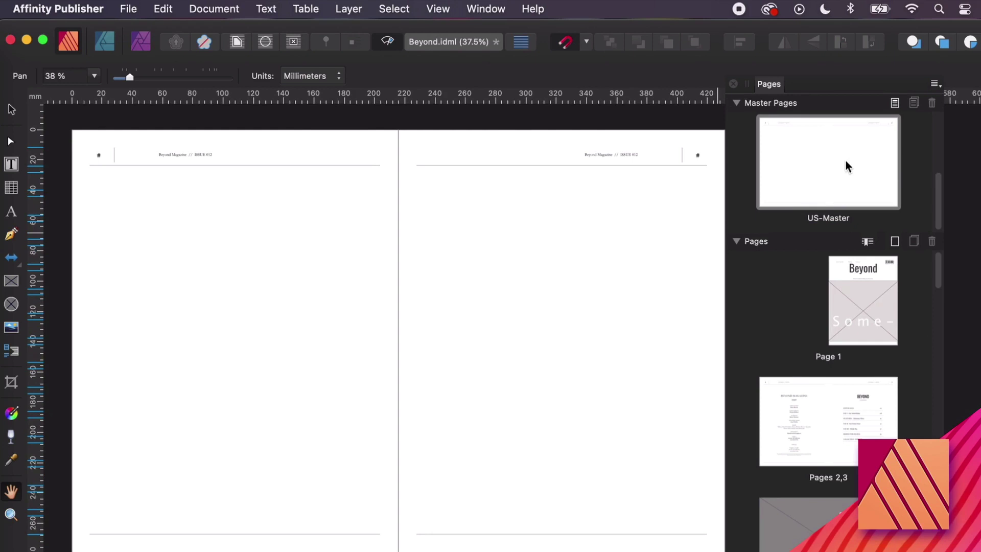
- Drag US-Master onto the Pages 2,3 thumbnail and bring that spread into view
left_click_drag(820, 149, 821, 409)
double_click(821, 407)
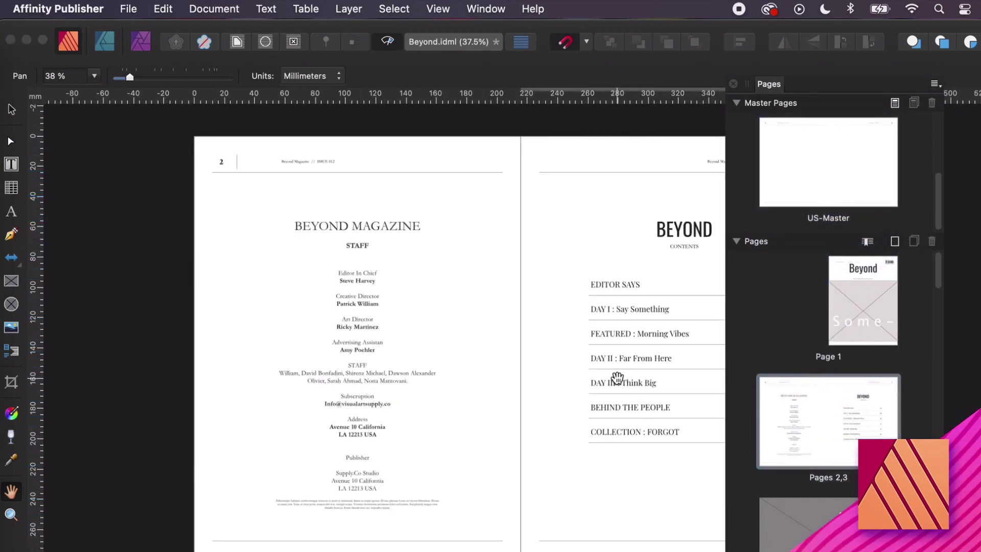
left_click_drag(618, 379, 503, 368)
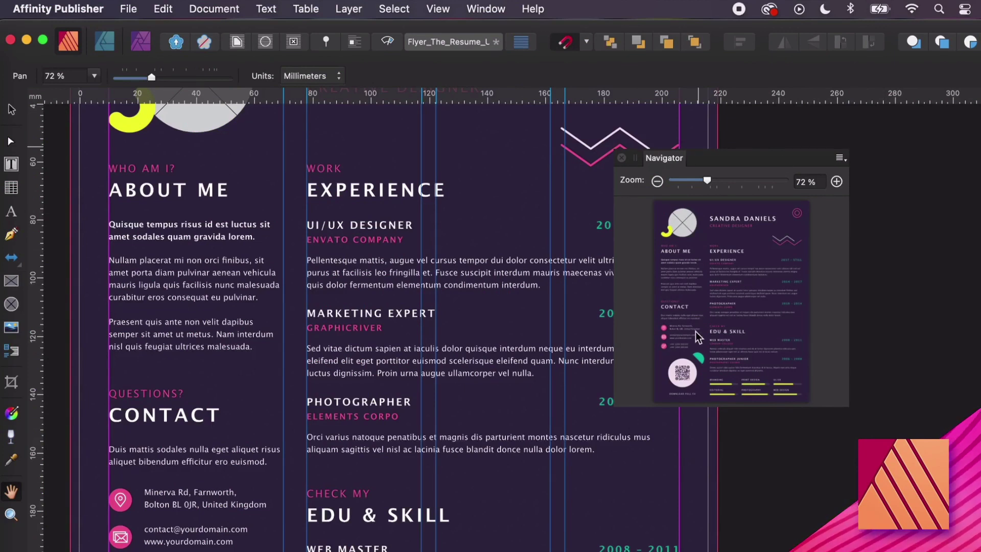
- Show the Navigator panel and drag its bottom-right corner outward to enlarge the flyer preview
left_click(434, 9)
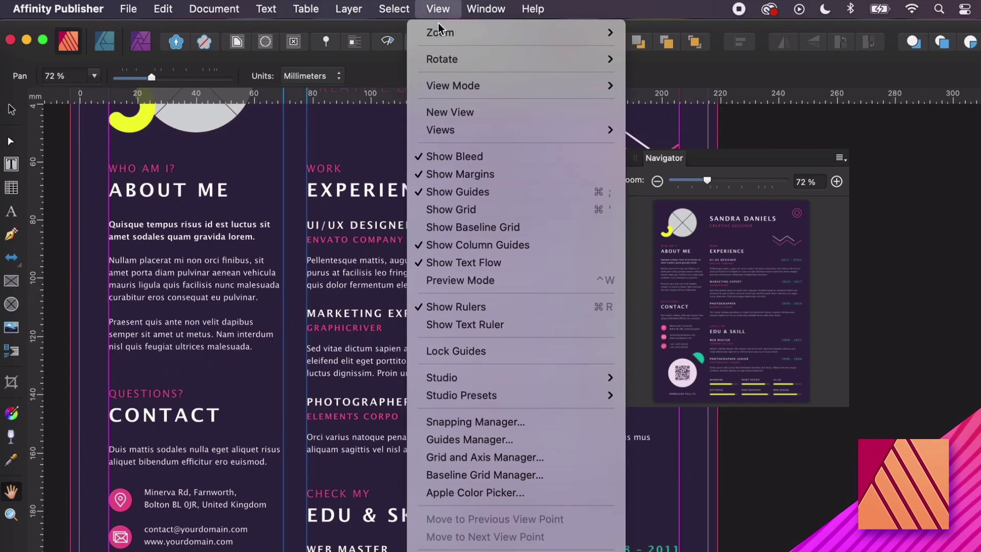
mouse_move(528, 377)
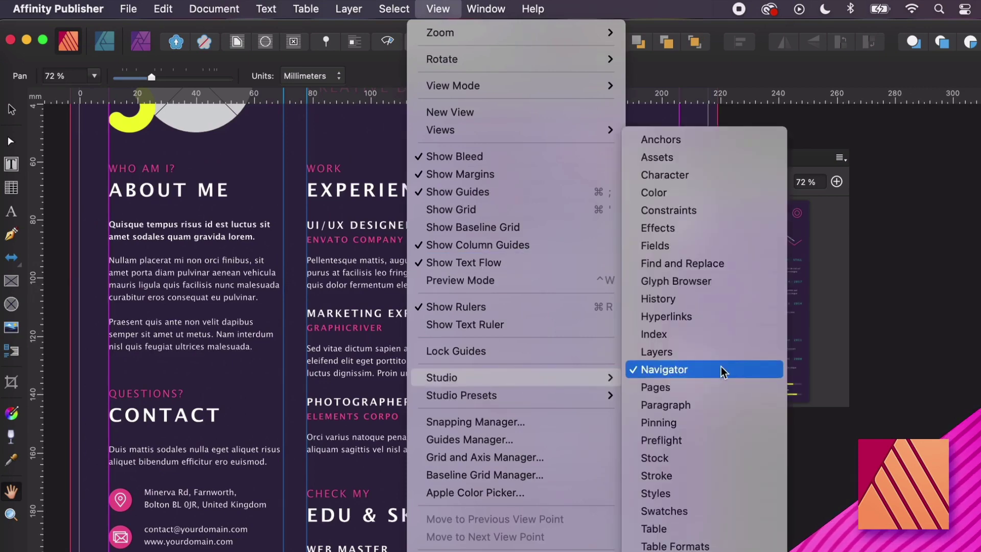
left_click(804, 369)
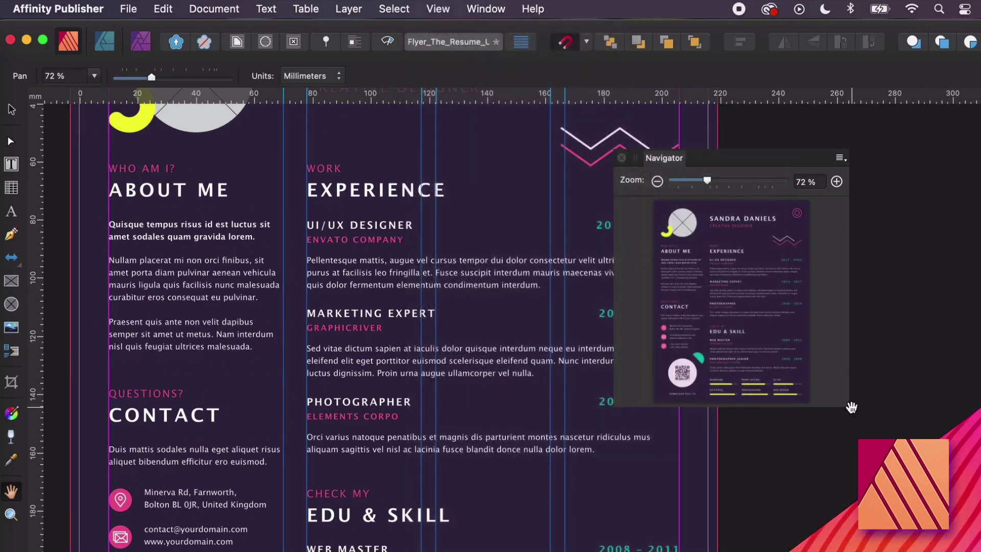
left_click_drag(849, 407, 924, 488)
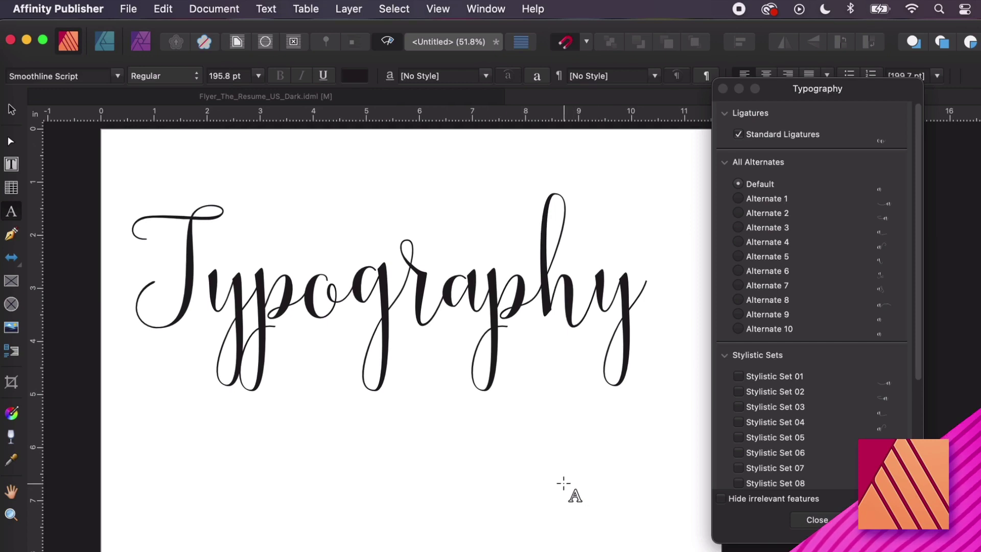
- Select the p in Typography and apply Alternate 4 after previewing Alternates 2 and 3
left_click(266, 8)
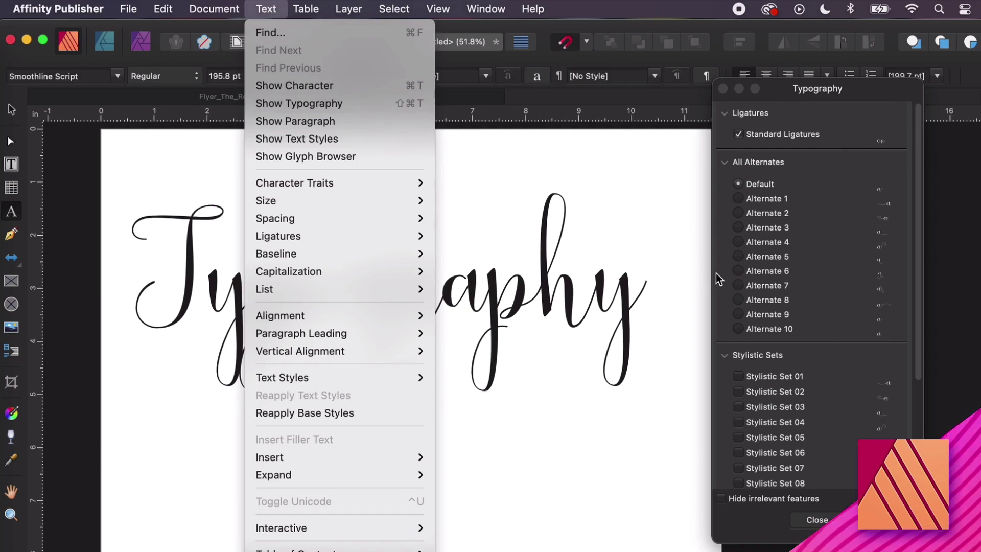
left_click(818, 90)
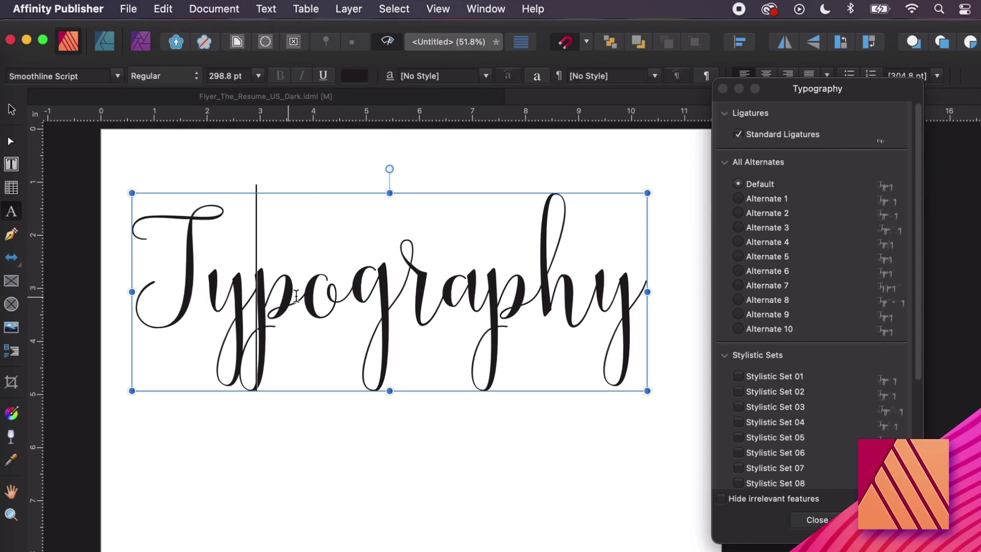
key("shift+Right")
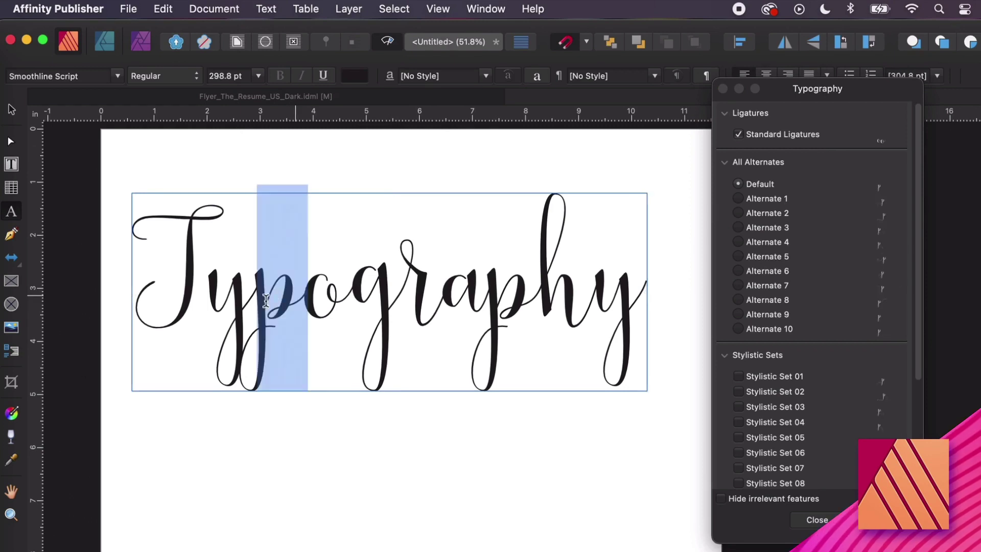
left_click(739, 217)
left_click(739, 228)
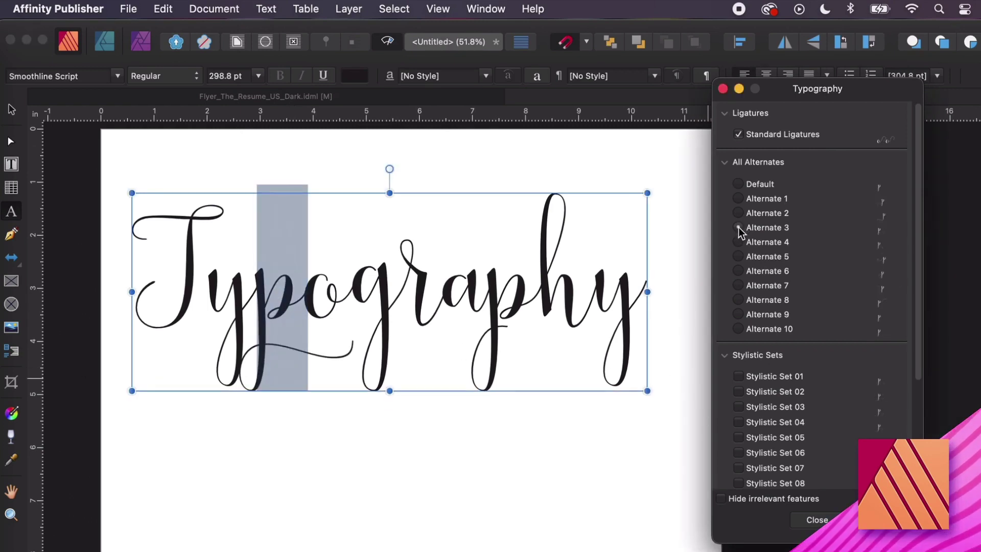
left_click(739, 243)
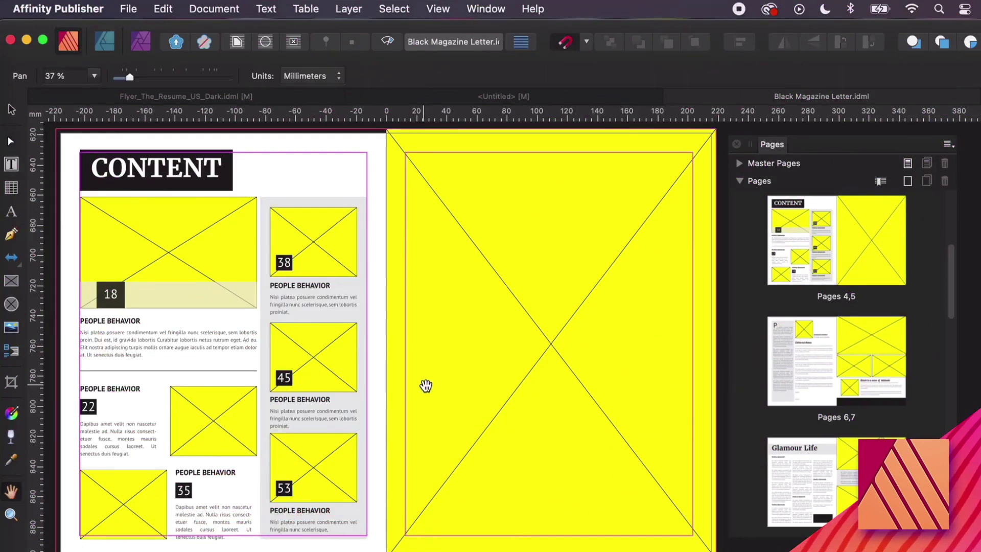
- Show the Pages panel, jump to the Pages 12,13 spread and pan to its yellow right page
scroll(423, 386, "down", 10)
scroll(447, 310, "down", 5)
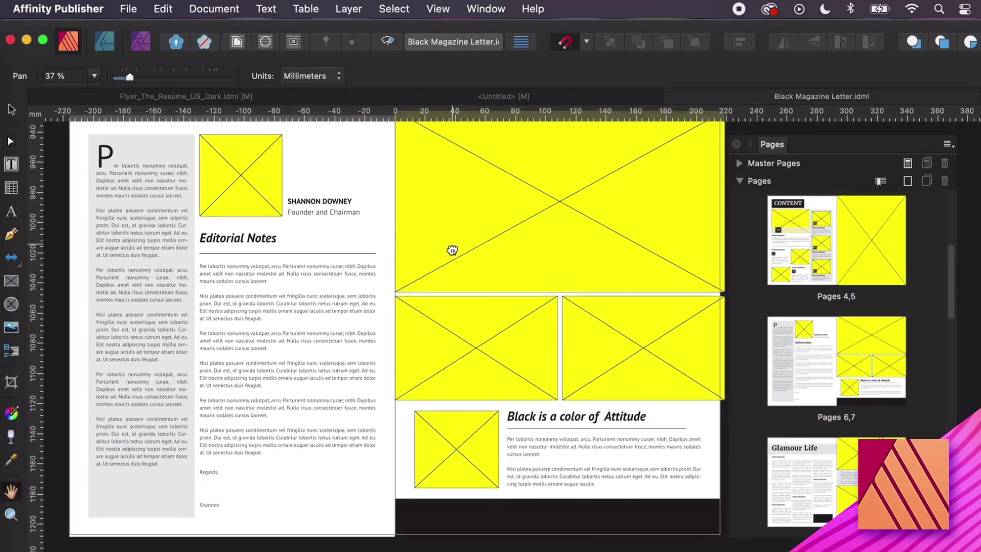
scroll(451, 250, "up", 2)
left_click(438, 10)
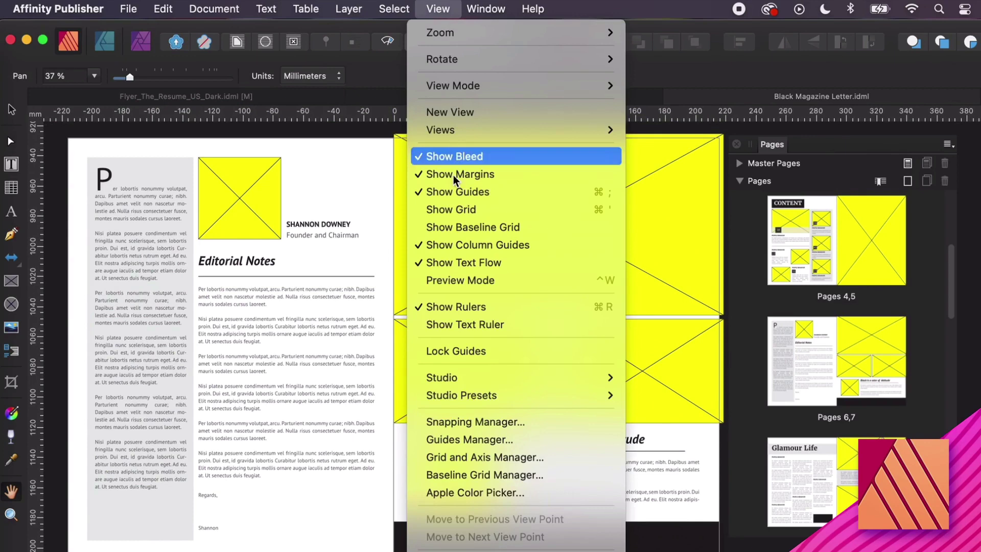
mouse_move(499, 377)
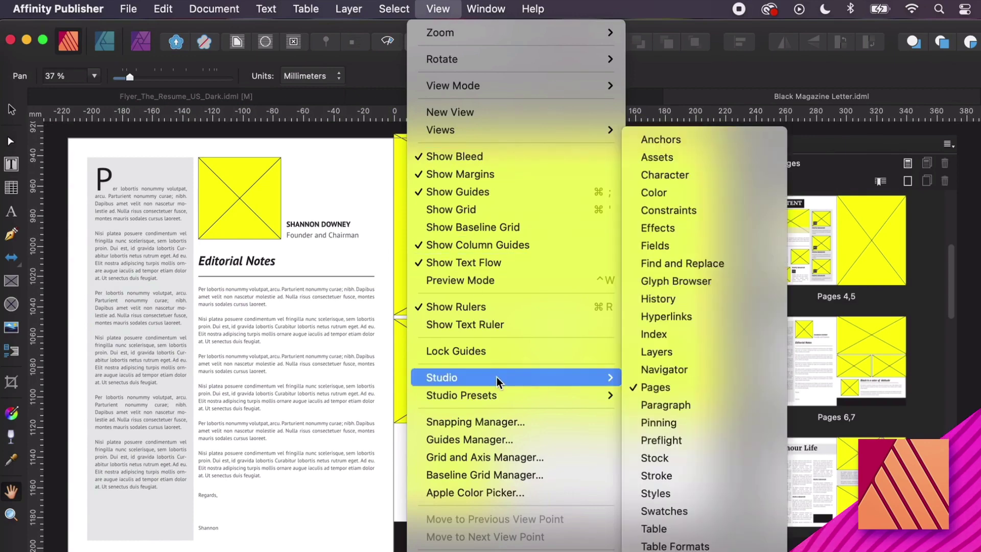
left_click(718, 390)
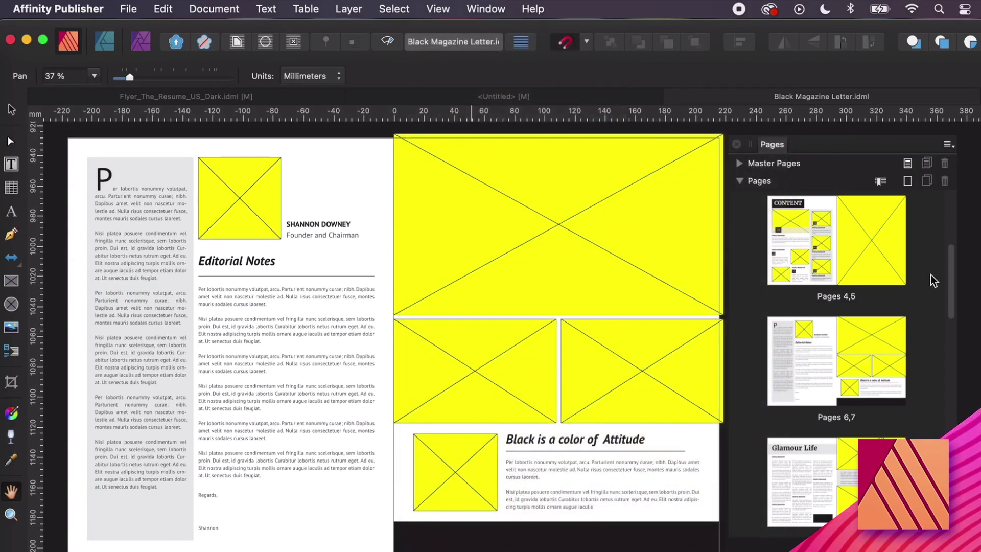
left_click_drag(956, 302, 955, 372)
left_click(814, 404)
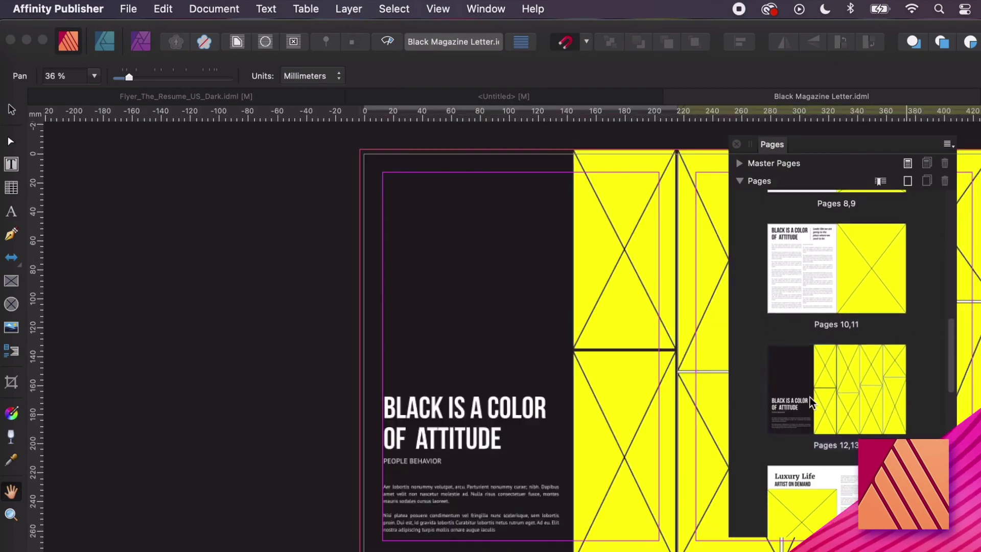
left_click_drag(606, 427, 324, 422)
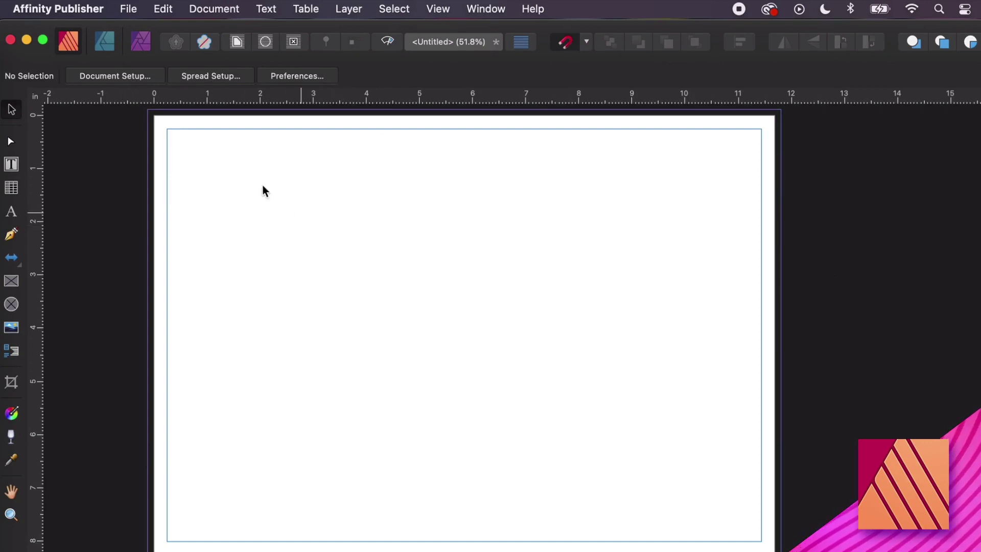
- In Spread Setup, set all four margins to 1 in with pink margin guides
left_click(211, 78)
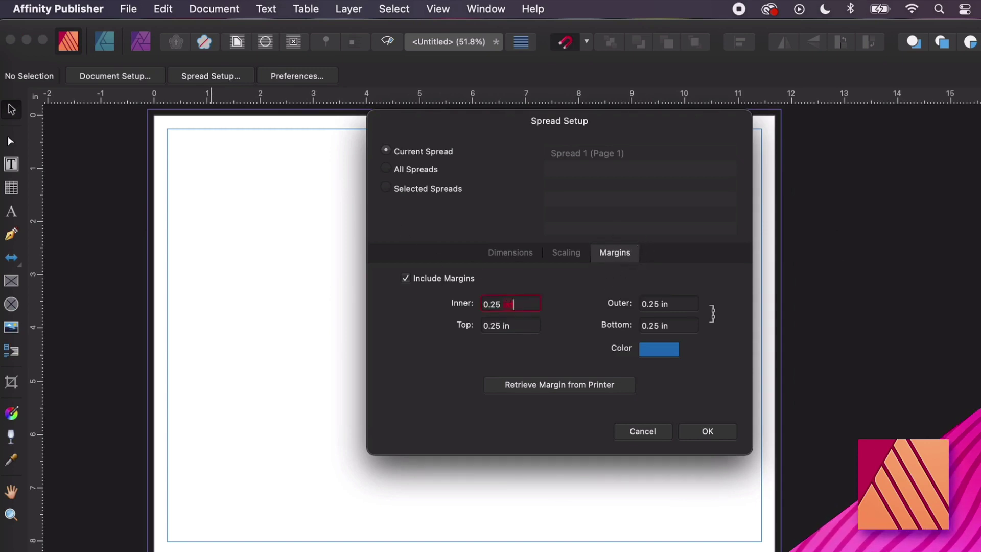
left_click_drag(513, 304, 401, 305)
type("1")
key("Return")
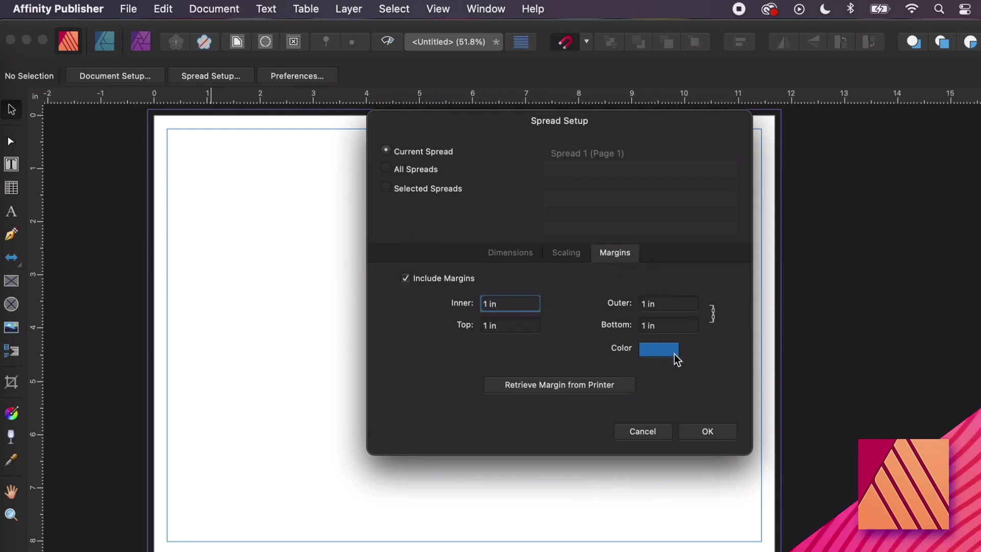
left_click(677, 358)
left_click_drag(802, 460, 721, 438)
left_click(606, 422)
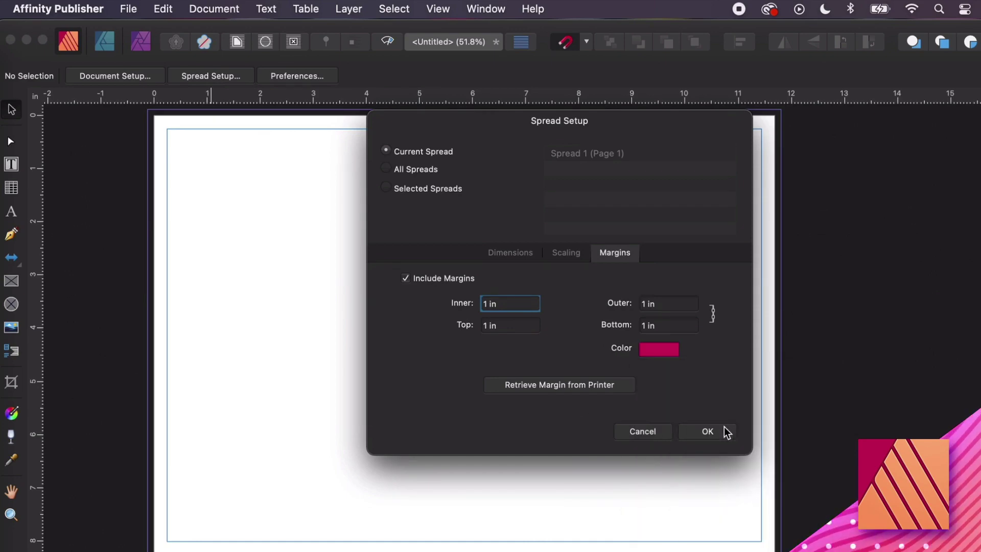
left_click(709, 432)
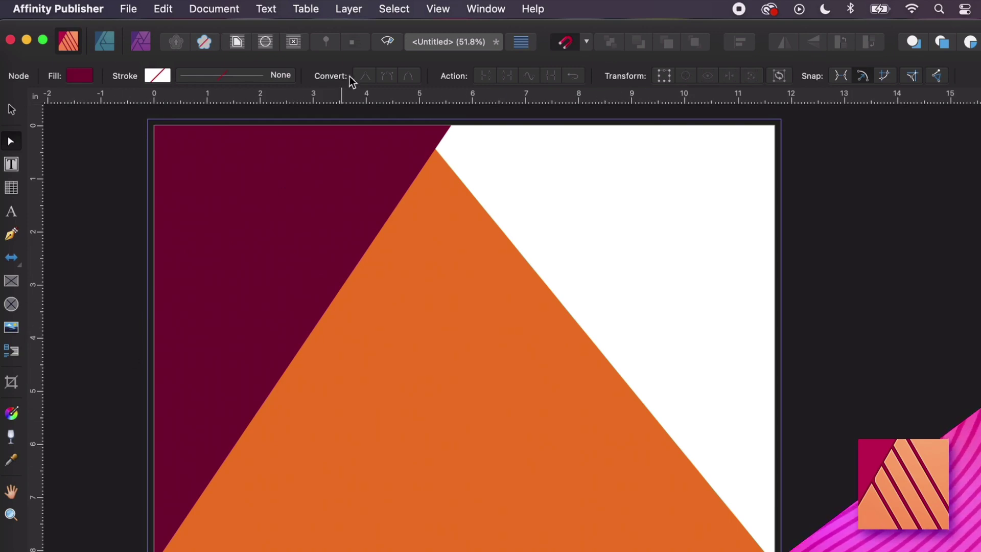
- Drag vertical guides to about 5.27 and 5.6 in and two horizontal guides about 2.9 in down
left_click(437, 9)
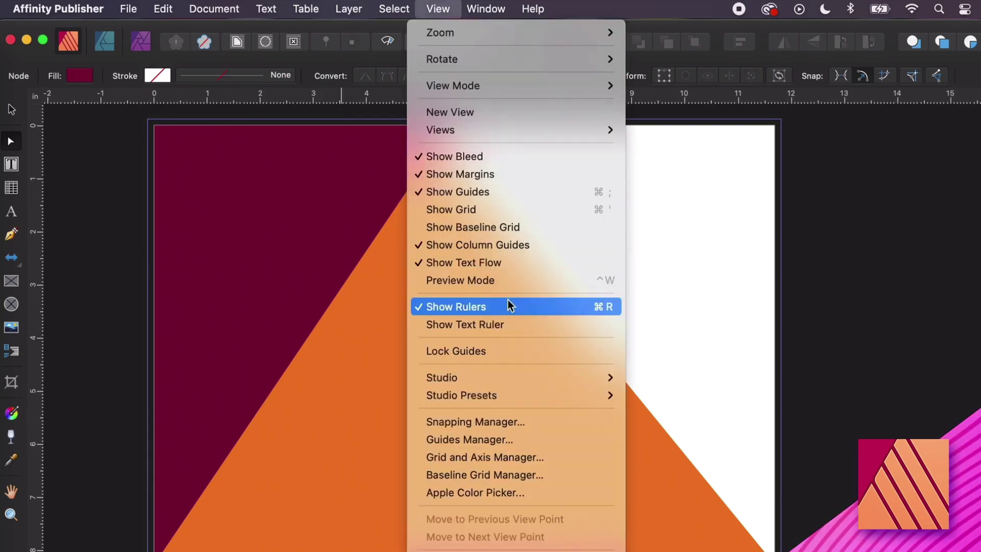
left_click(783, 305)
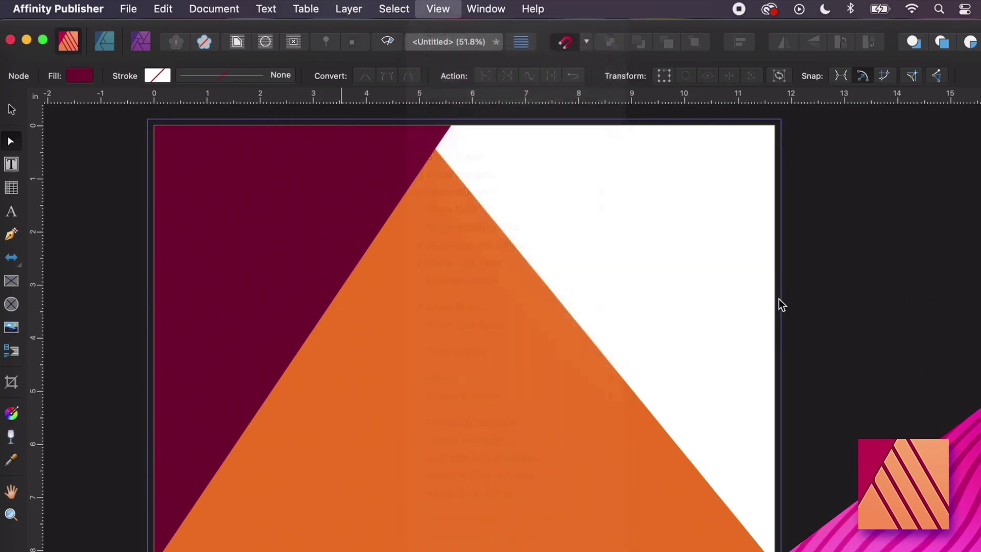
left_click_drag(39, 326, 435, 307)
left_click_drag(43, 376, 451, 322)
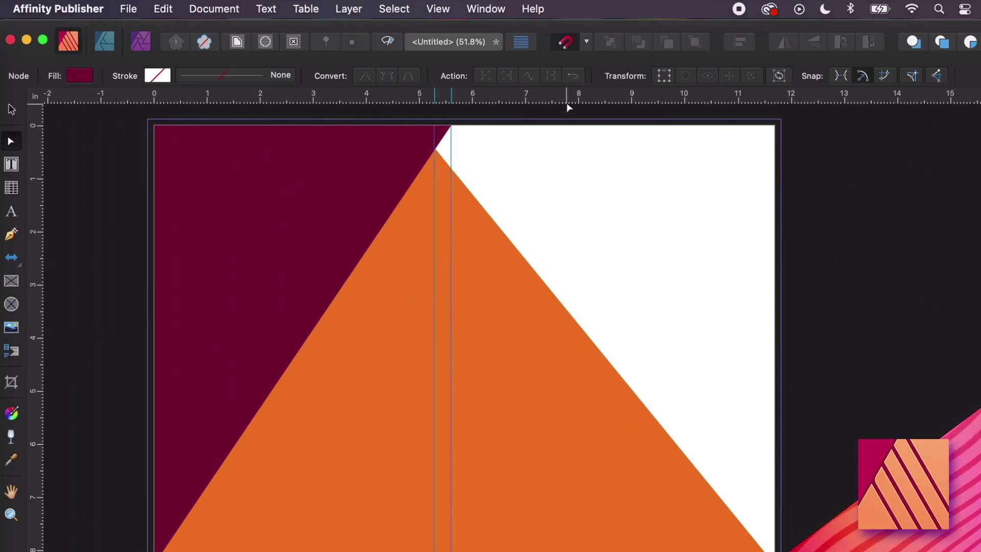
left_click_drag(567, 95, 571, 278)
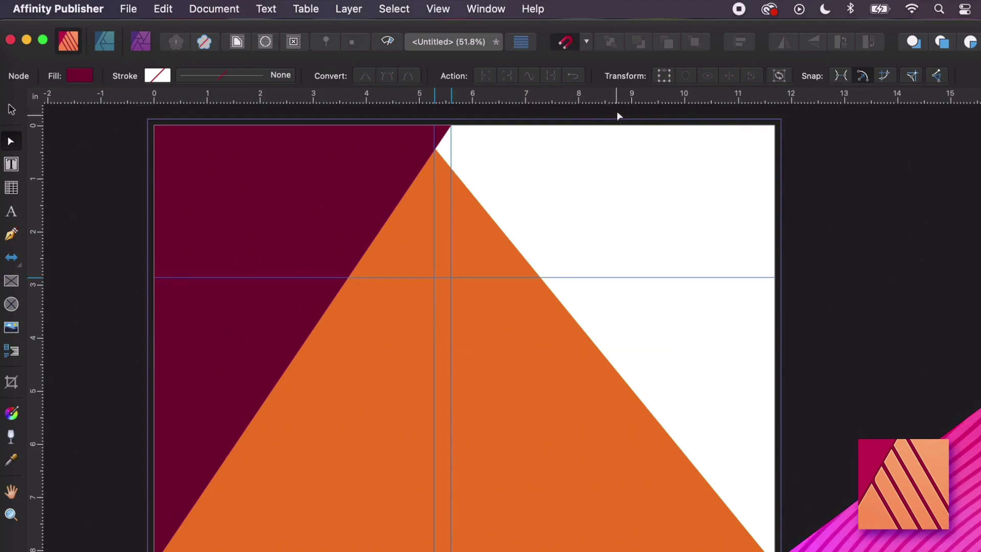
left_click_drag(622, 99, 622, 303)
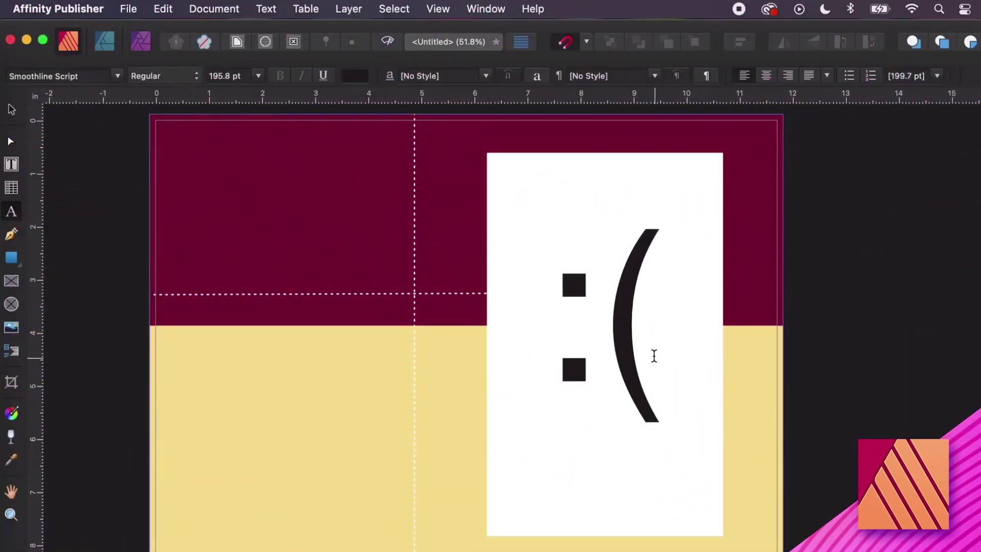
- Replace the ( in the :( text with ) and deselect the frame
left_click(631, 338)
double_click(625, 338)
type(")")
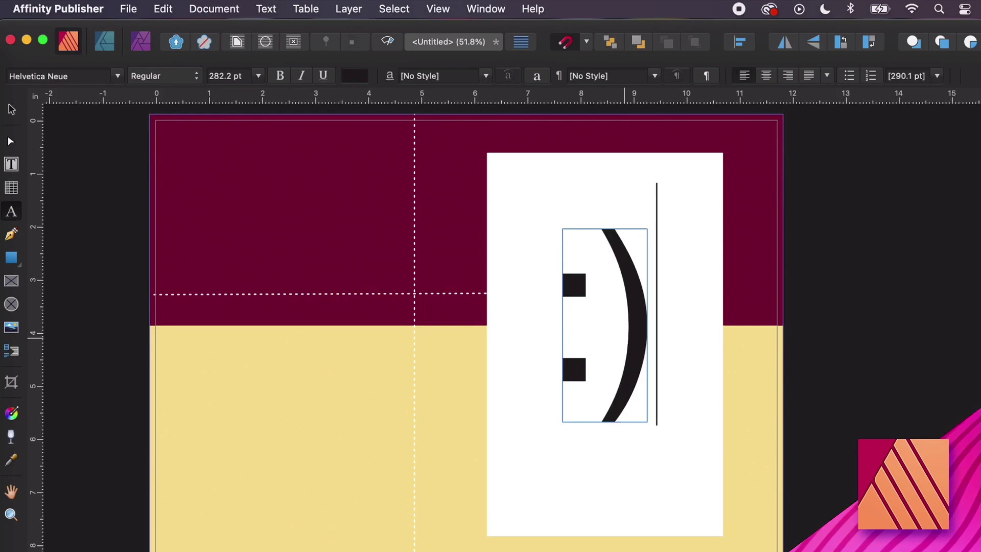
left_click(12, 111)
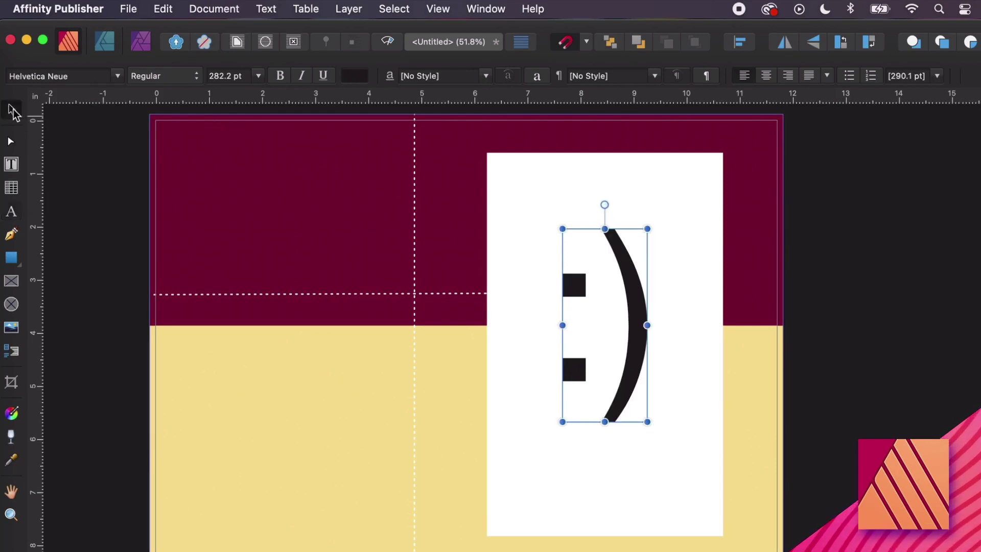
left_click(58, 197)
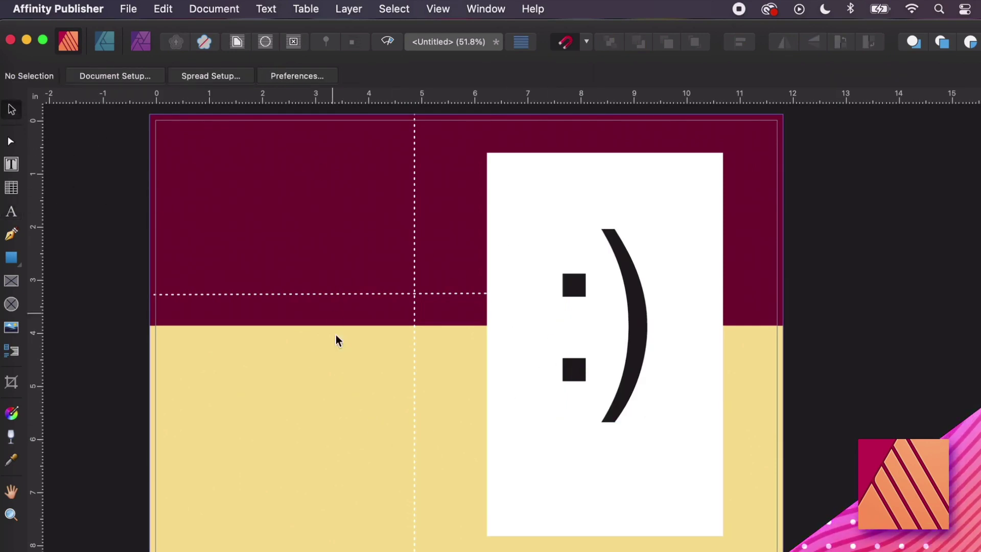
- Raise the File Recovery Interval to 1295 seconds in Performance preferences
left_click(300, 78)
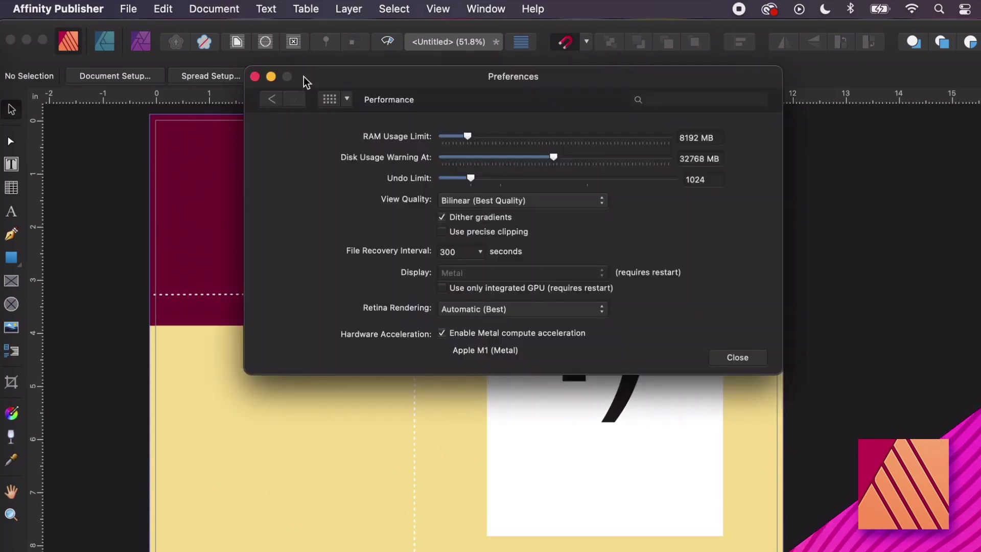
left_click(348, 99)
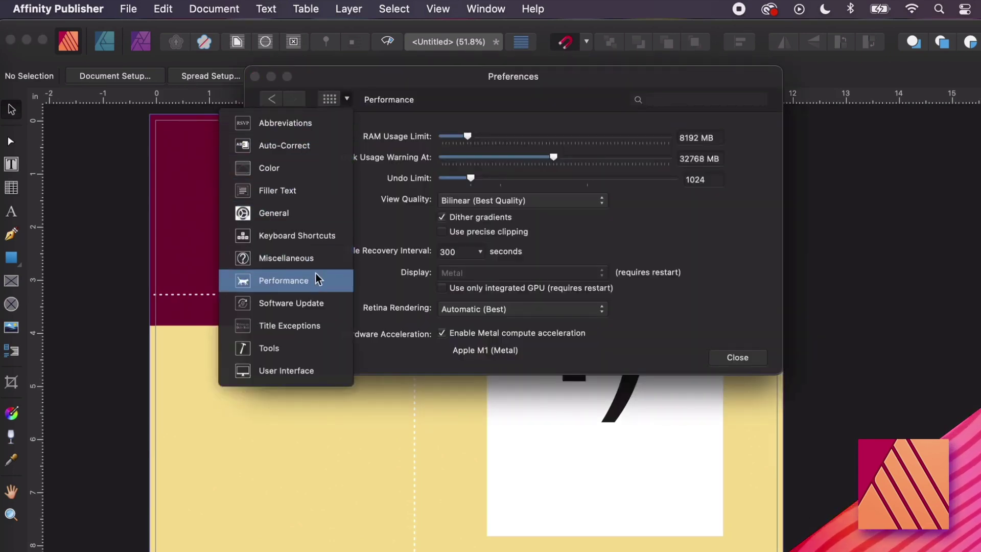
left_click(366, 283)
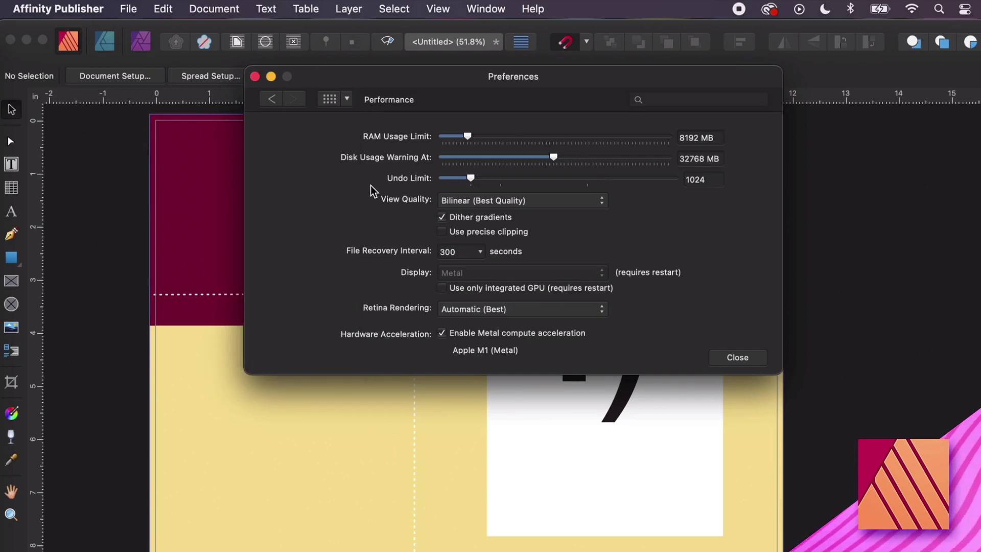
left_click(478, 252)
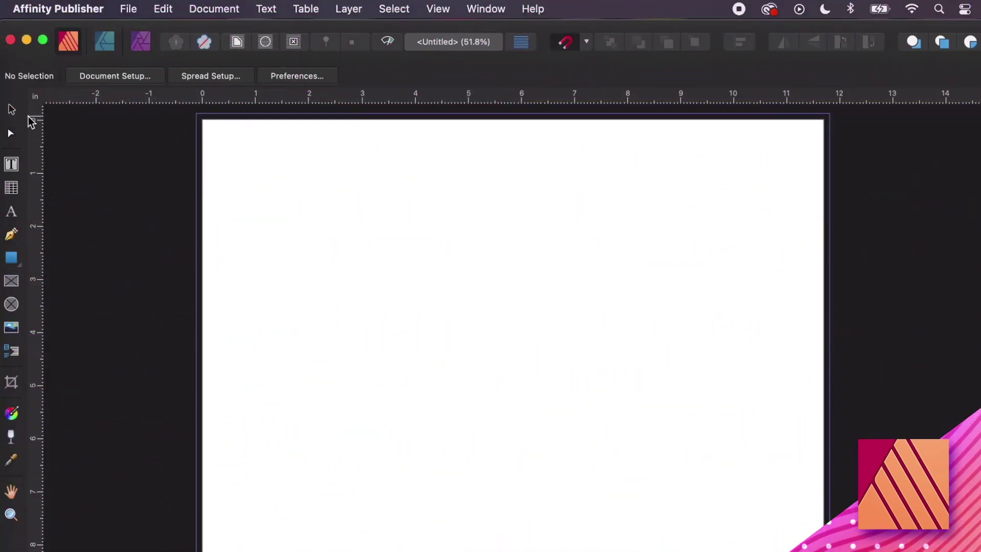
- Using Customise Tools, drag the Rectangle tool to a new spot in the Tools panel
left_click(438, 11)
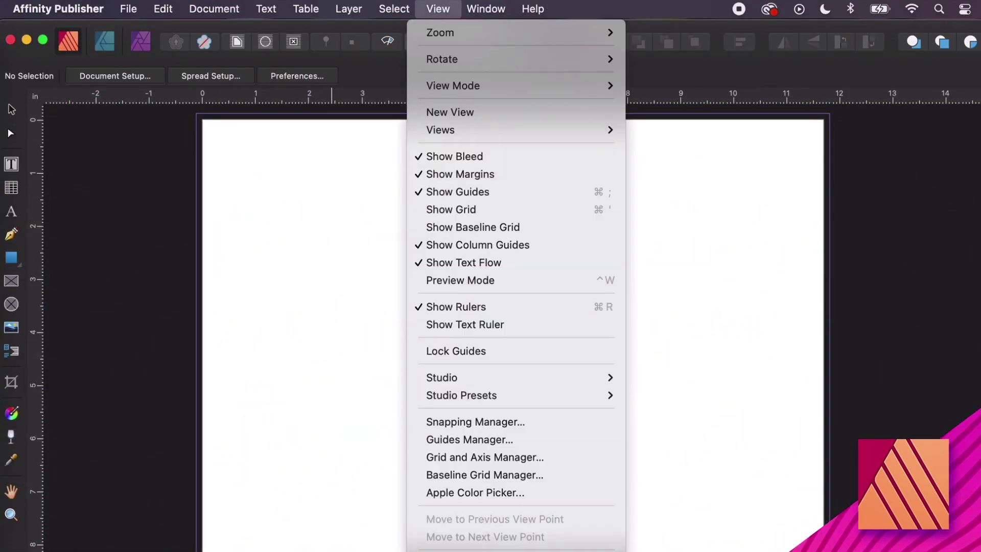
left_click(485, 549)
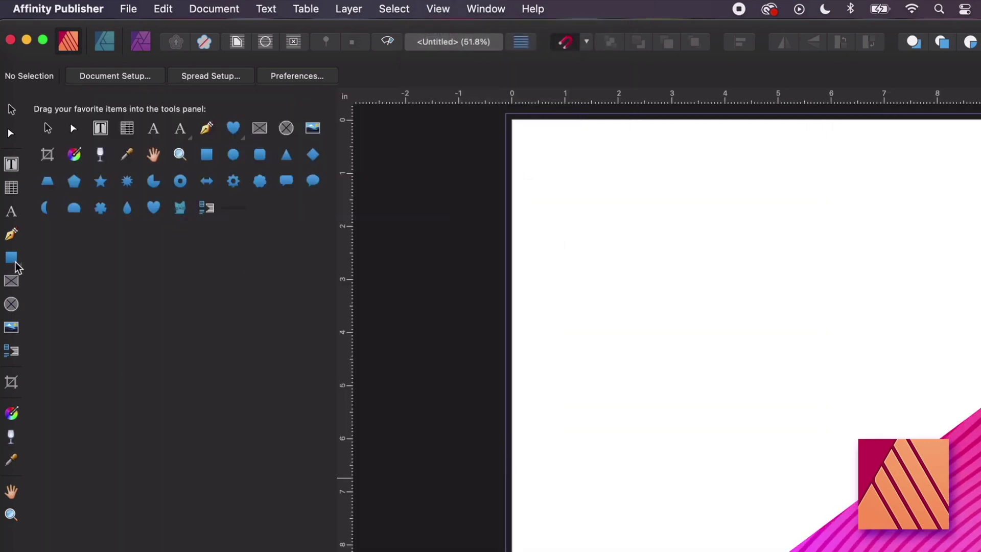
left_click_drag(15, 265, 77, 252)
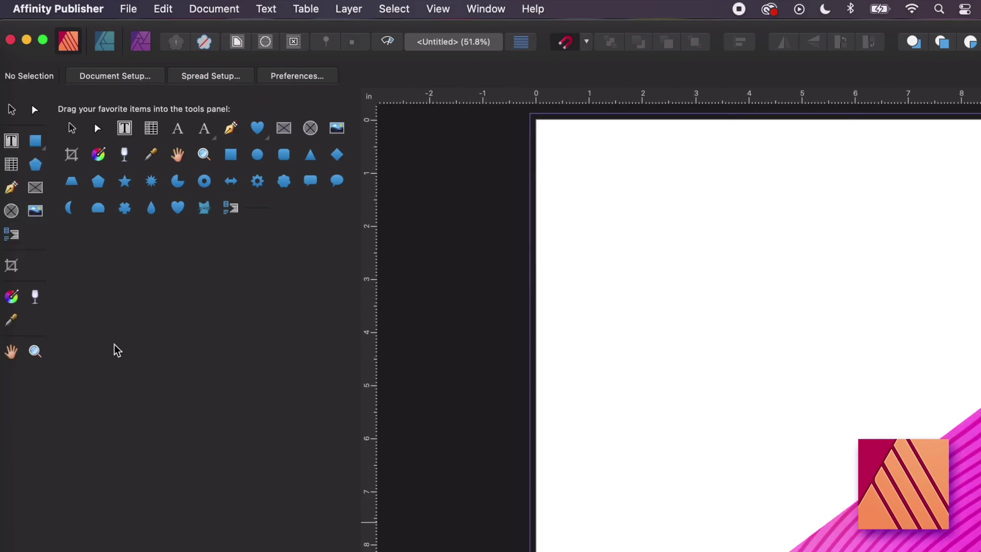
left_click_drag(45, 142, 38, 191)
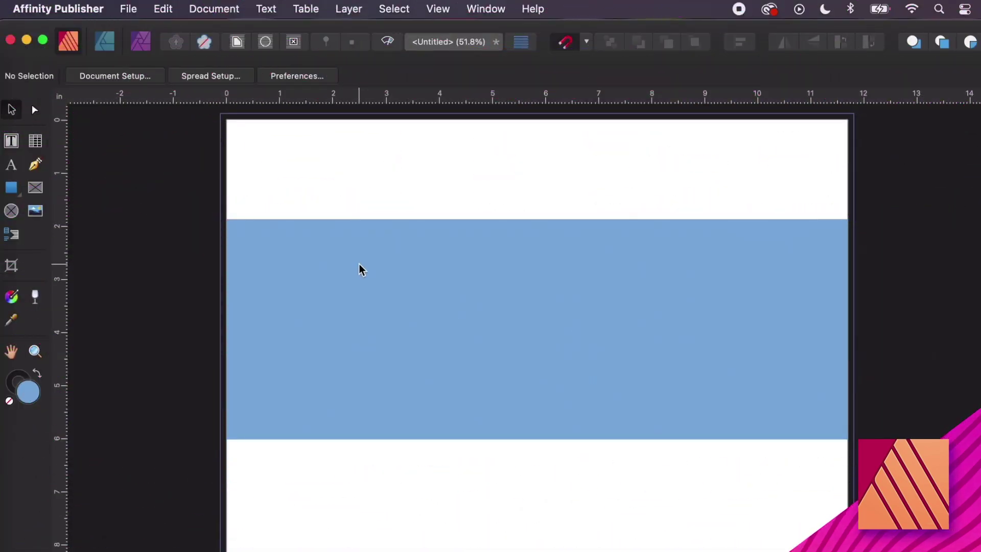
- In User Interface preferences, set UI Style to Light and Font UI Size to Large
left_click(297, 78)
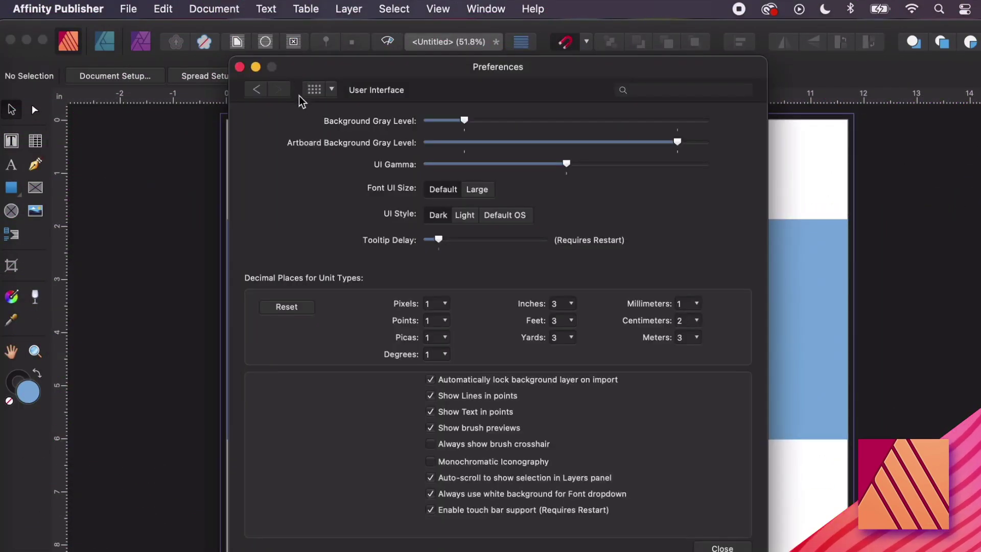
left_click(332, 91)
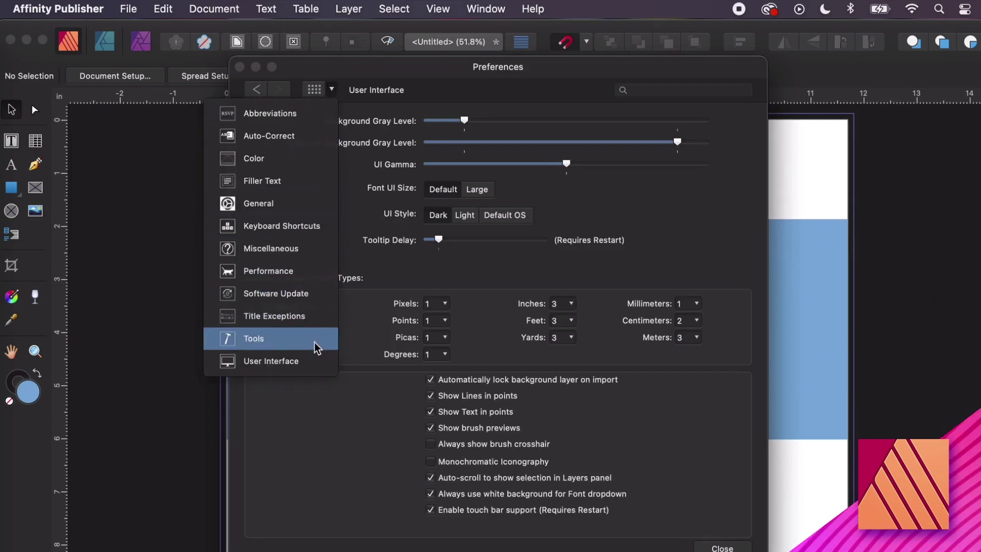
left_click(303, 370)
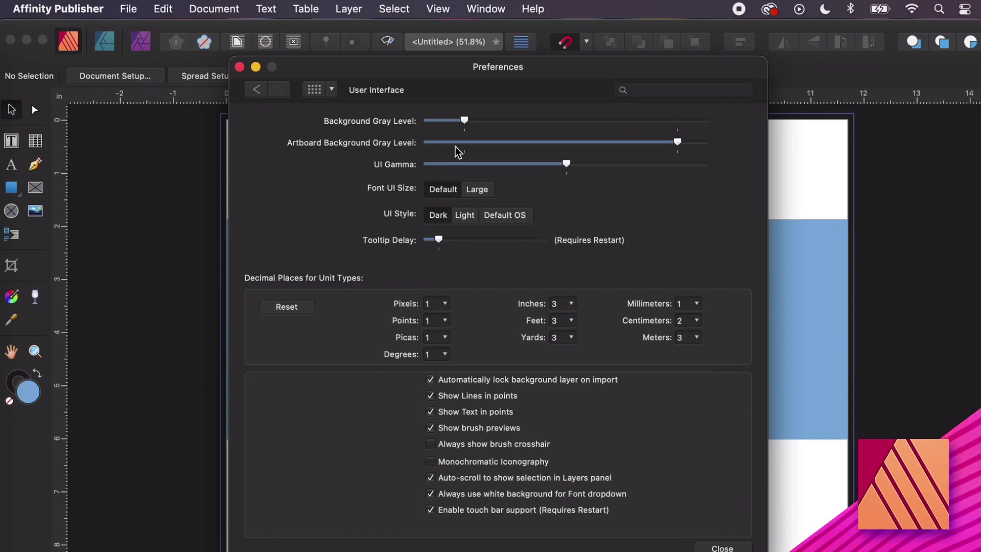
left_click(465, 217)
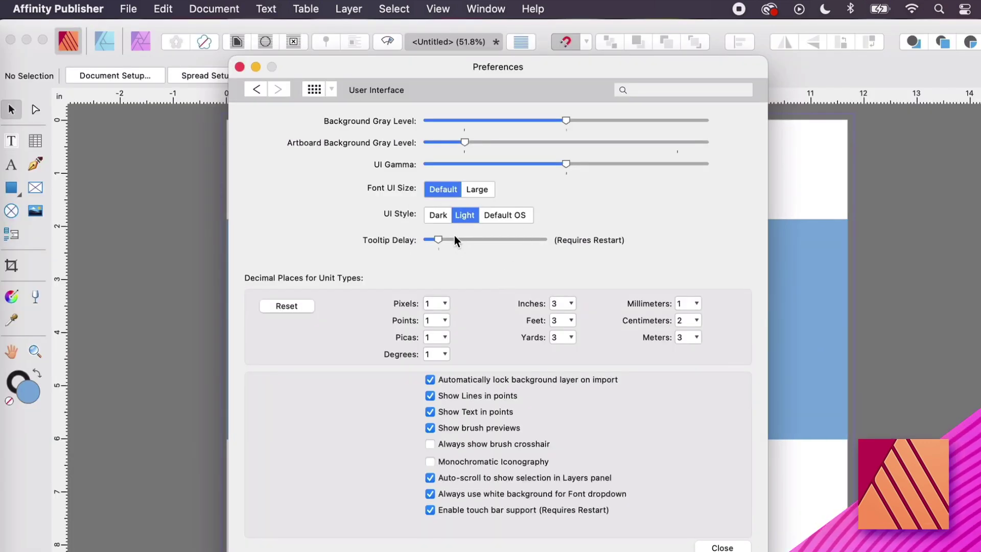
left_click(439, 216)
left_click(483, 192)
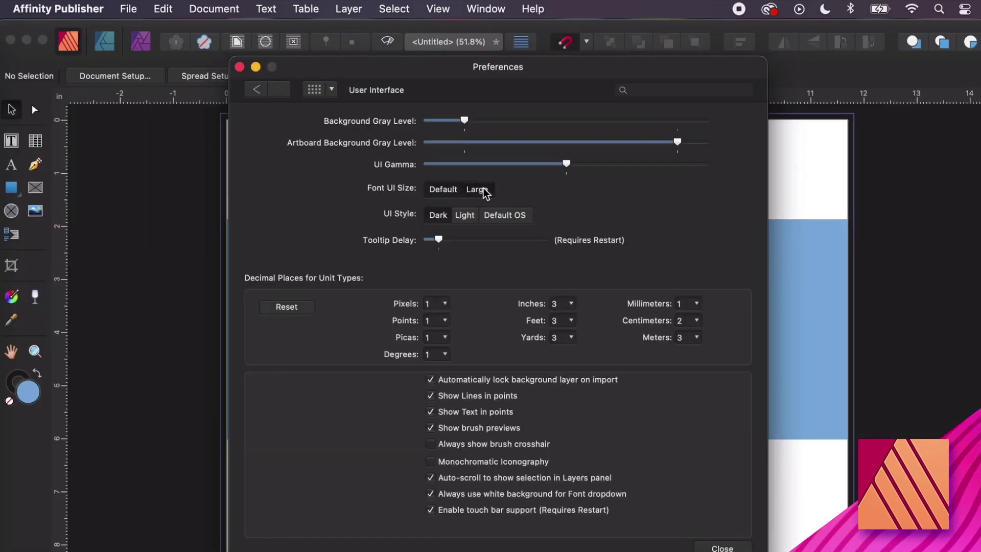
left_click(469, 217)
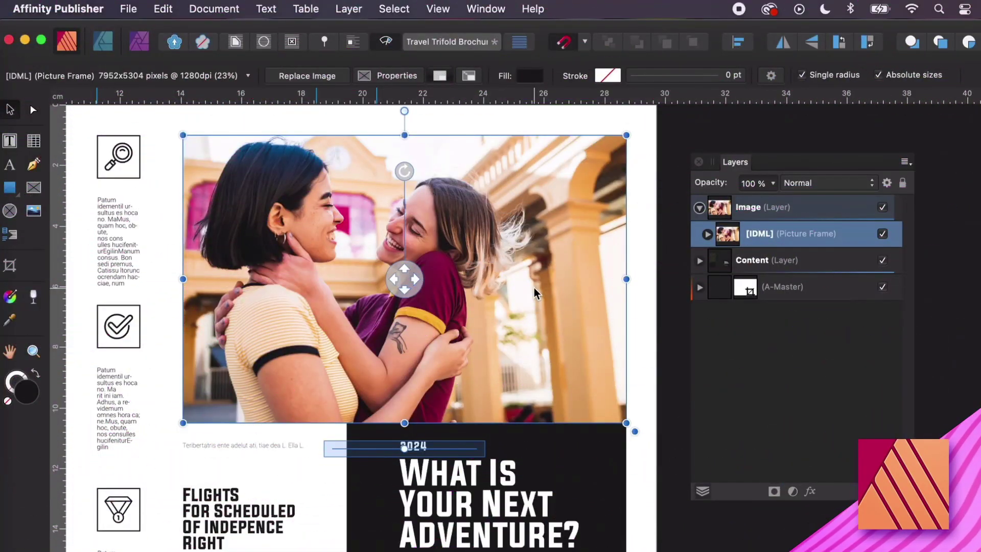
- Add a Vibrance adjustment to the couple photo, set saturation to 16%, then reopen its settings
left_click(351, 8)
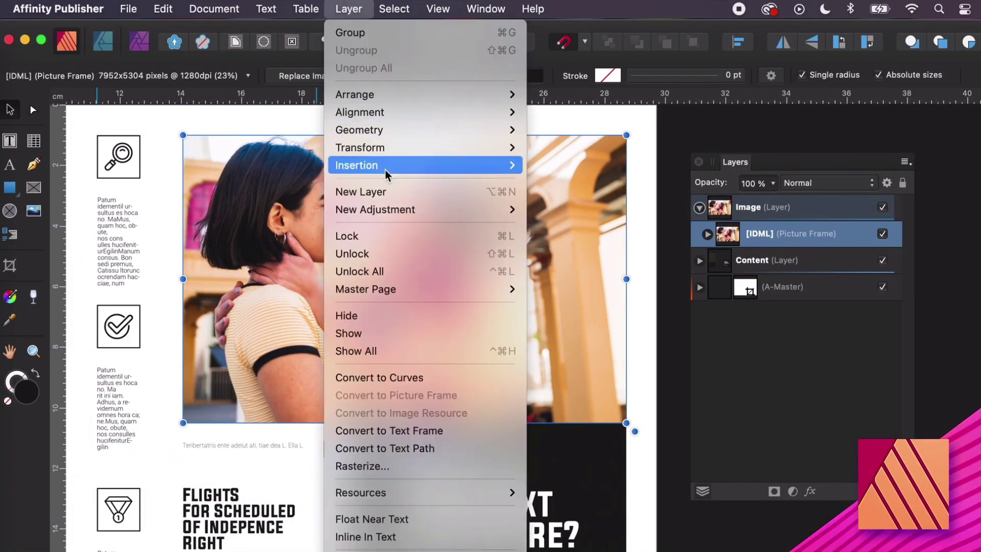
mouse_move(408, 213)
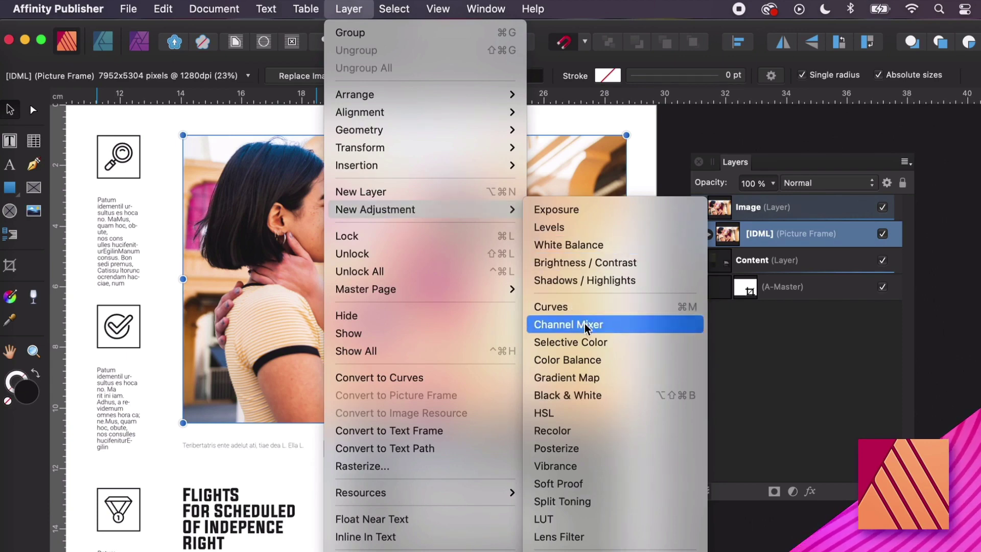
left_click(629, 471)
left_click_drag(513, 435, 590, 437)
mouse_move(507, 470)
left_mouse_down()
mouse_move(550, 471)
mouse_move(525, 471)
left_mouse_up()
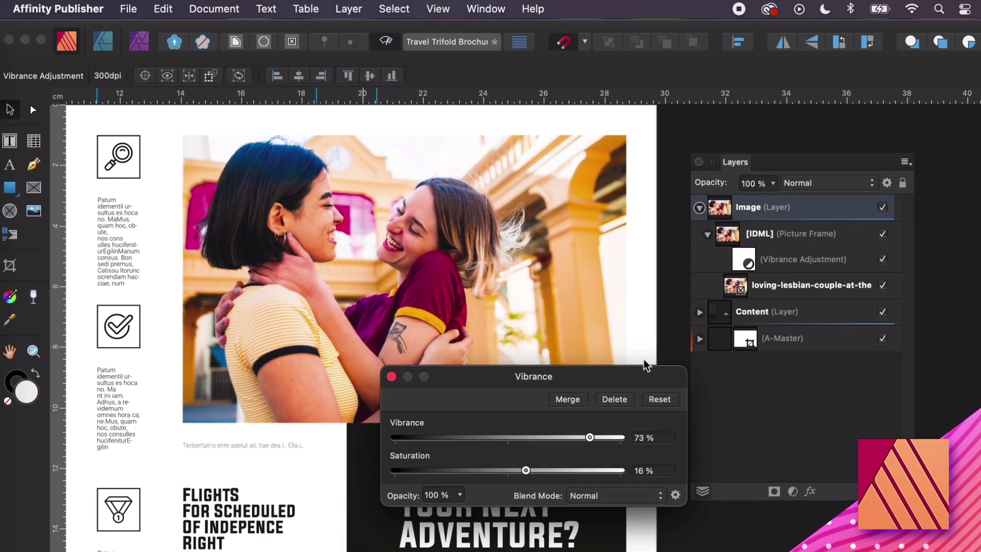
left_click(391, 378)
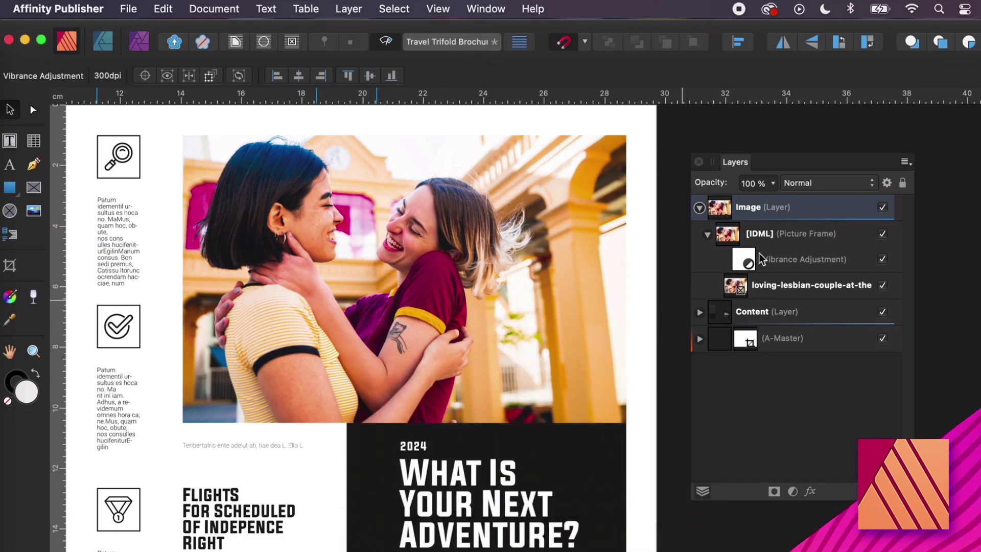
double_click(741, 260)
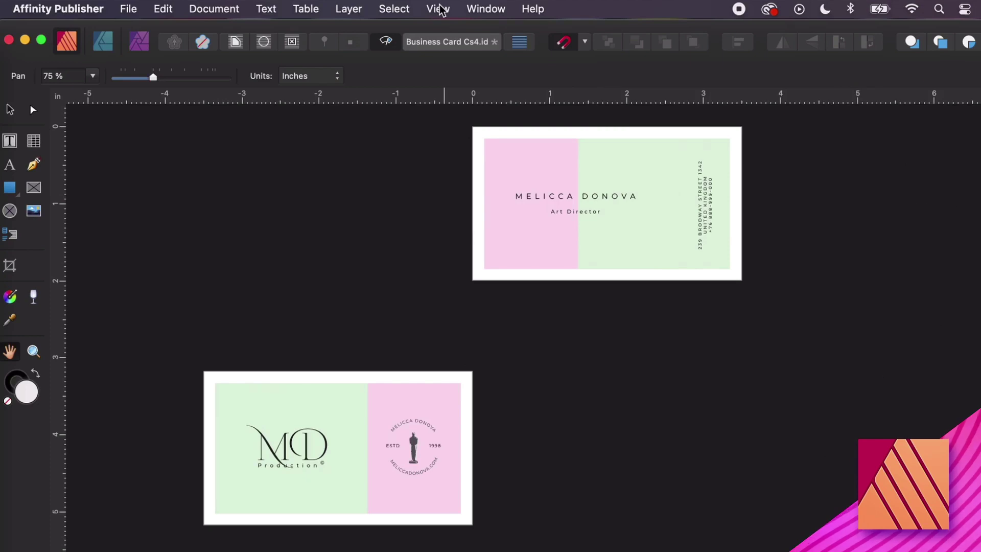
- Show the studio panels from View > Studio with both business cards in view
left_click(440, 10)
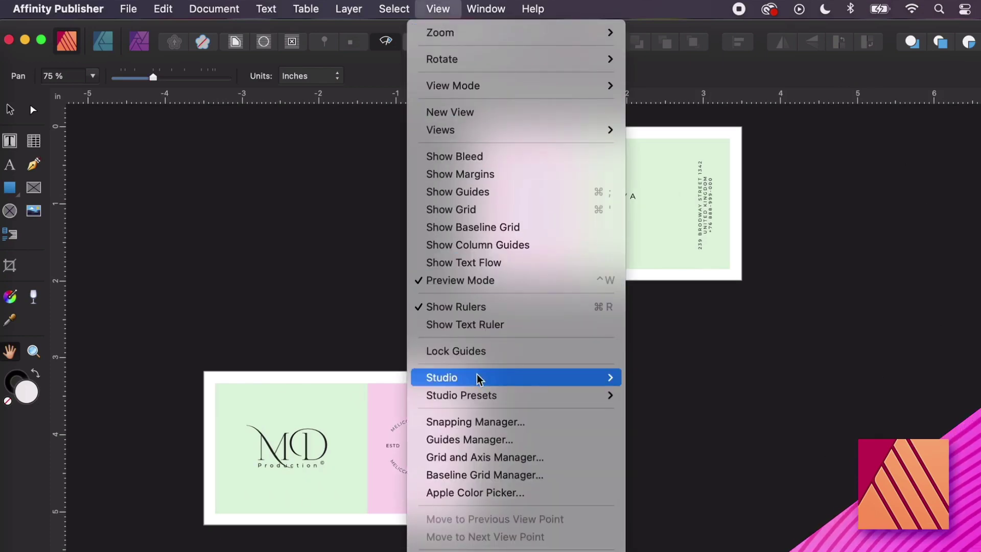
mouse_move(492, 379)
left_click(653, 511)
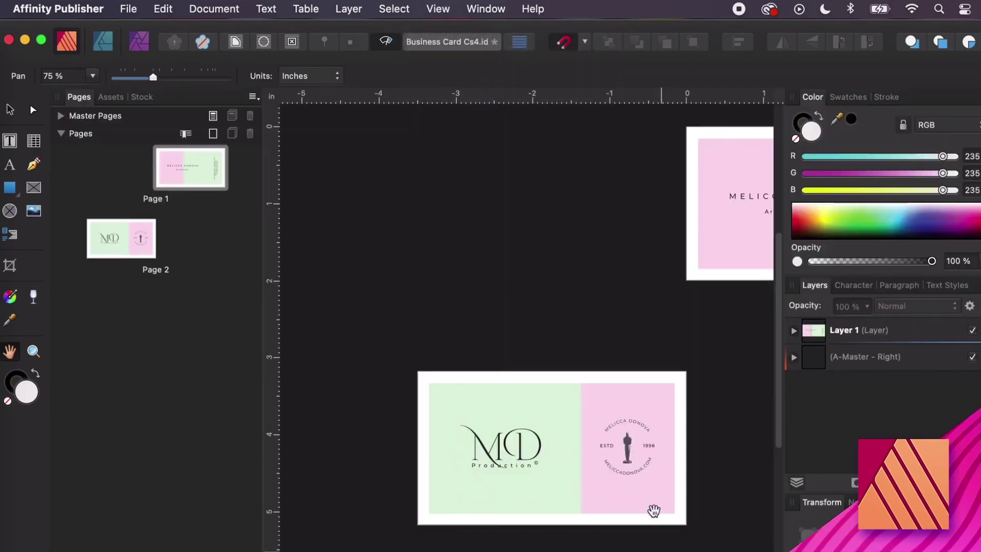
left_click_drag(551, 282, 381, 278)
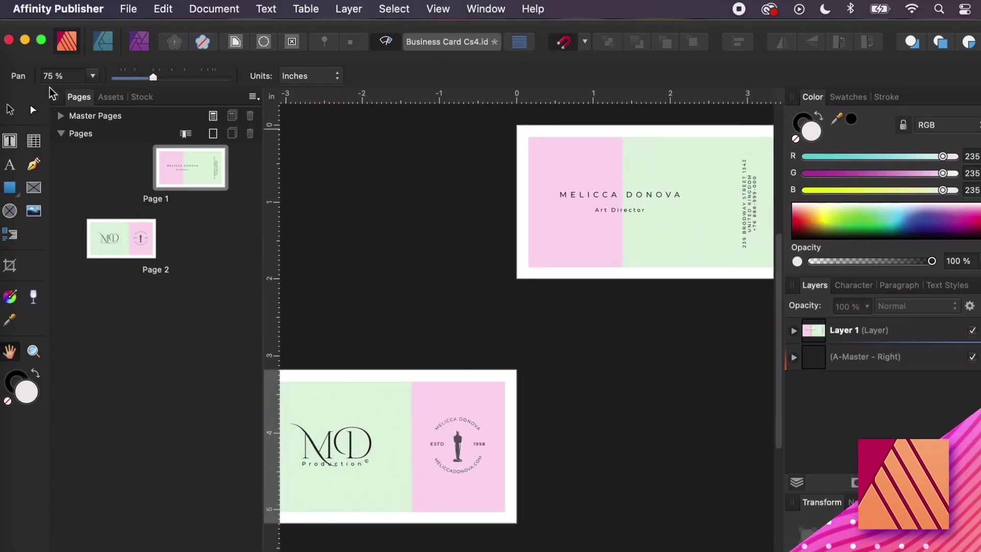
- Float the Pages and Color panels, close both, and bring up View > Studio's panel list
left_click_drag(57, 96, 605, 254)
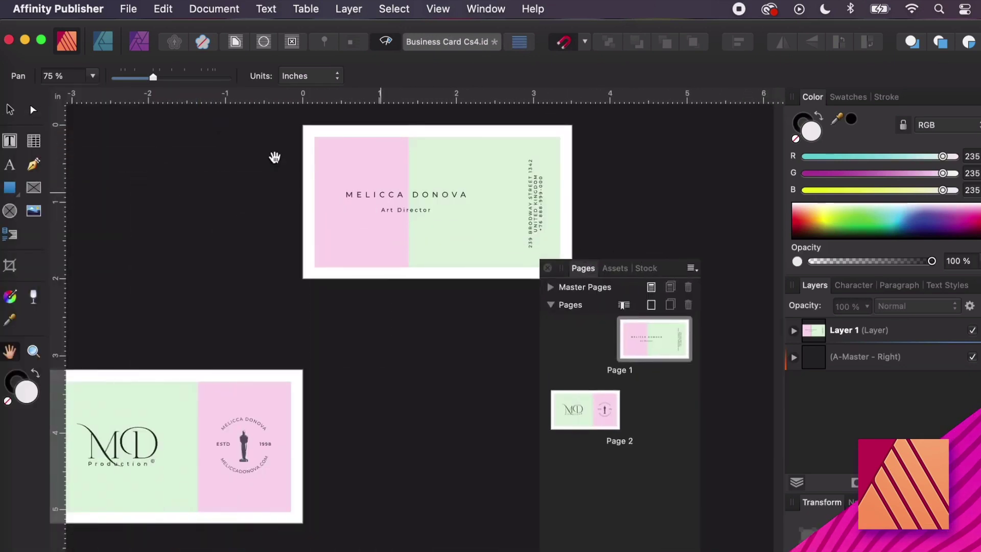
mouse_move(807, 93)
left_mouse_down()
mouse_move(744, 131)
mouse_move(180, 280)
left_mouse_up()
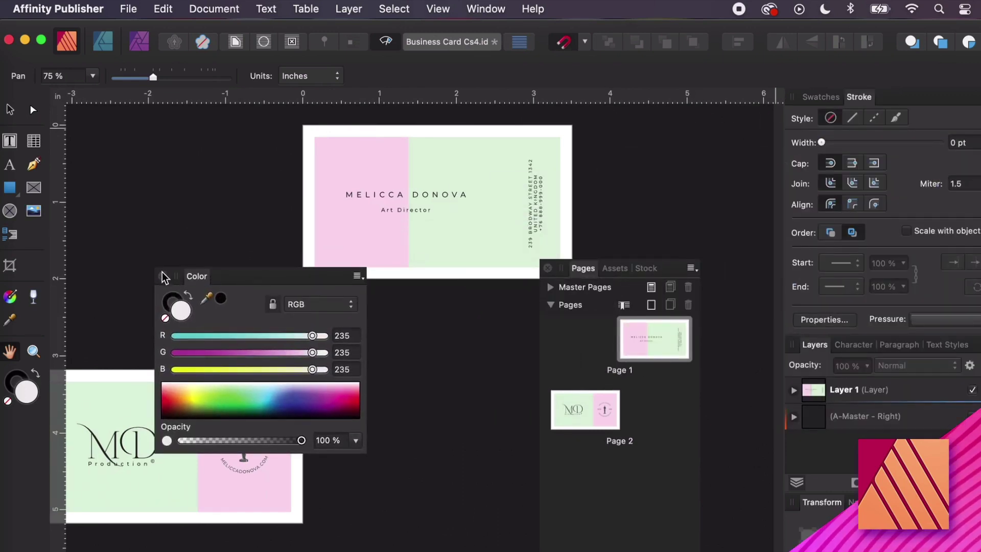
left_click(163, 276)
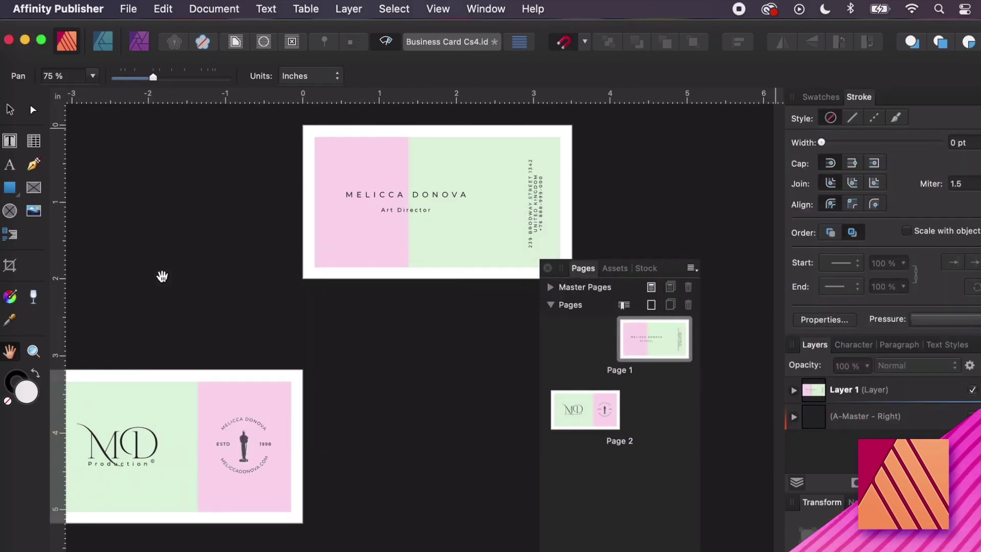
left_click(548, 268)
left_click(438, 9)
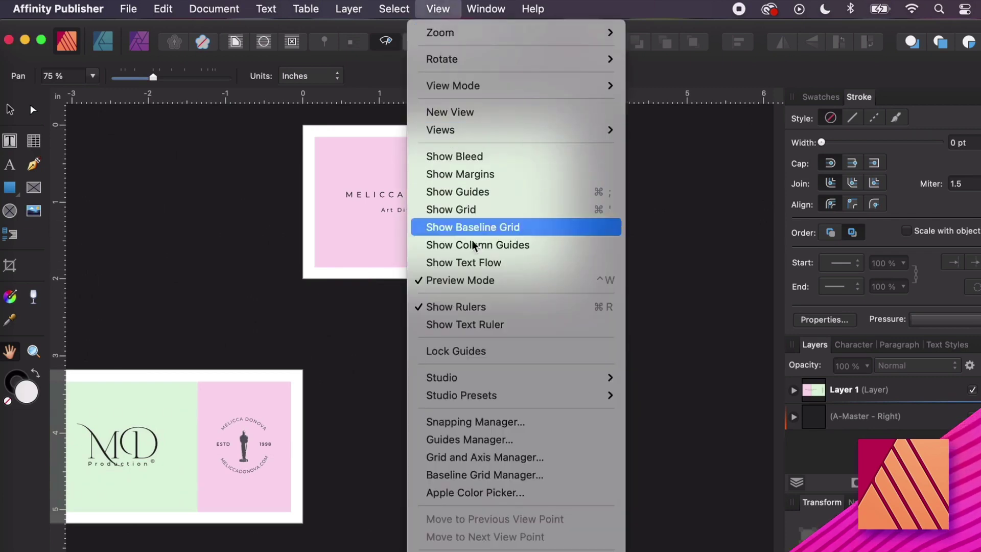
mouse_move(511, 374)
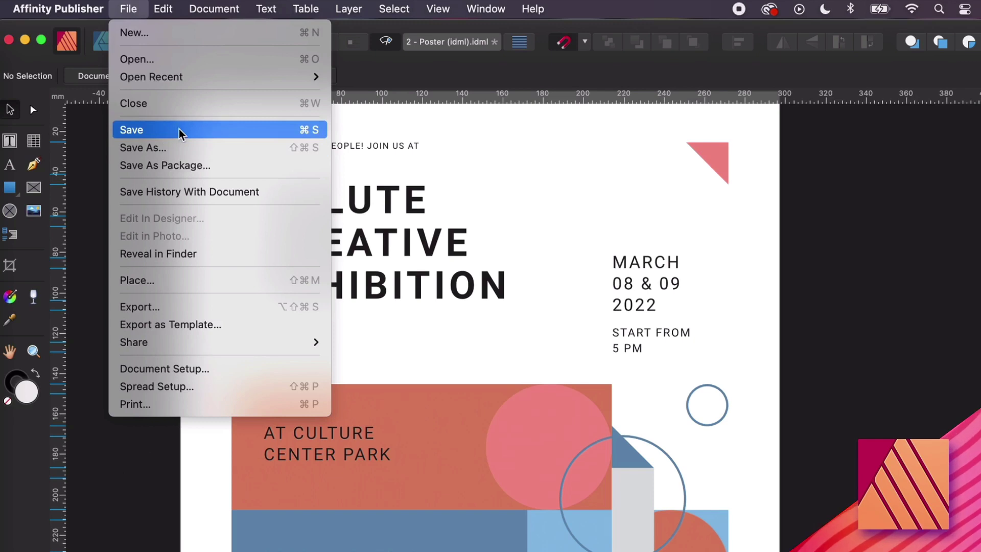
- Open the poster's Export dialog and compare JPEG, PNG, TIFF and PSD formats, ending on PSD
left_click(629, 223)
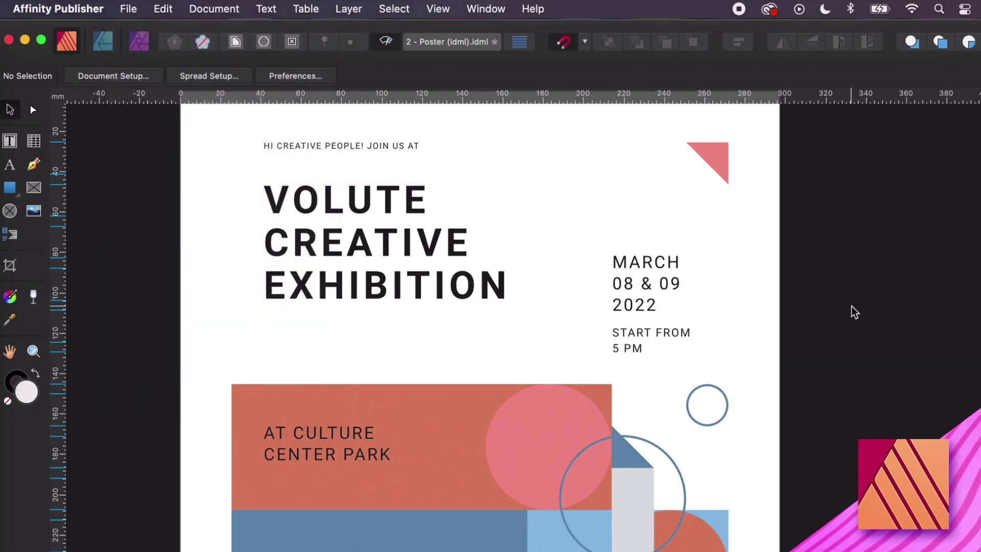
left_click(128, 9)
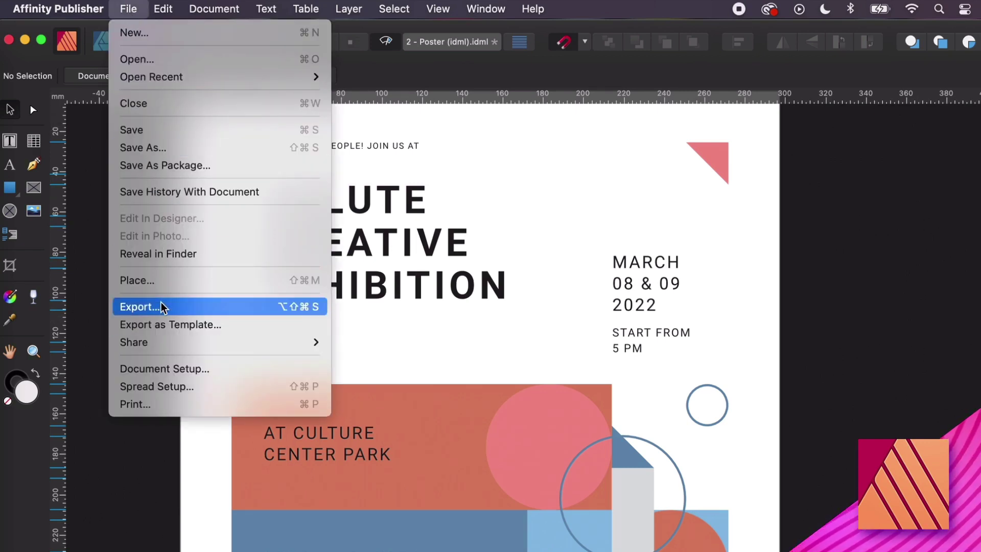
left_click(208, 307)
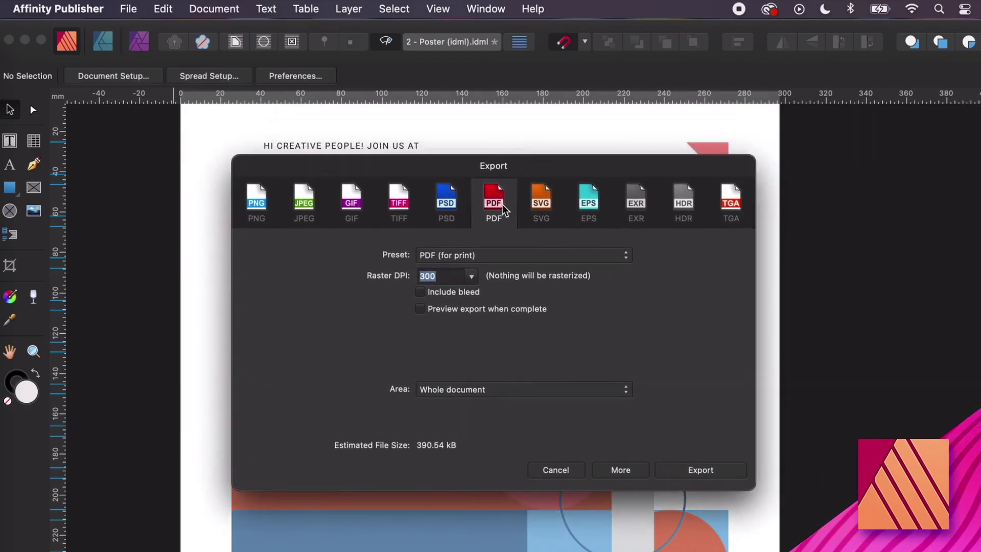
left_click(307, 214)
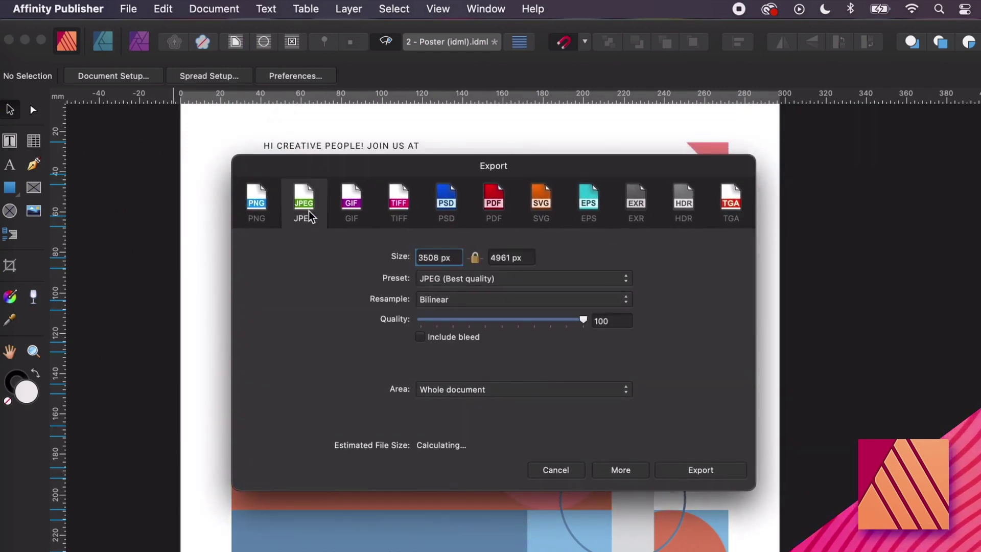
left_click(258, 214)
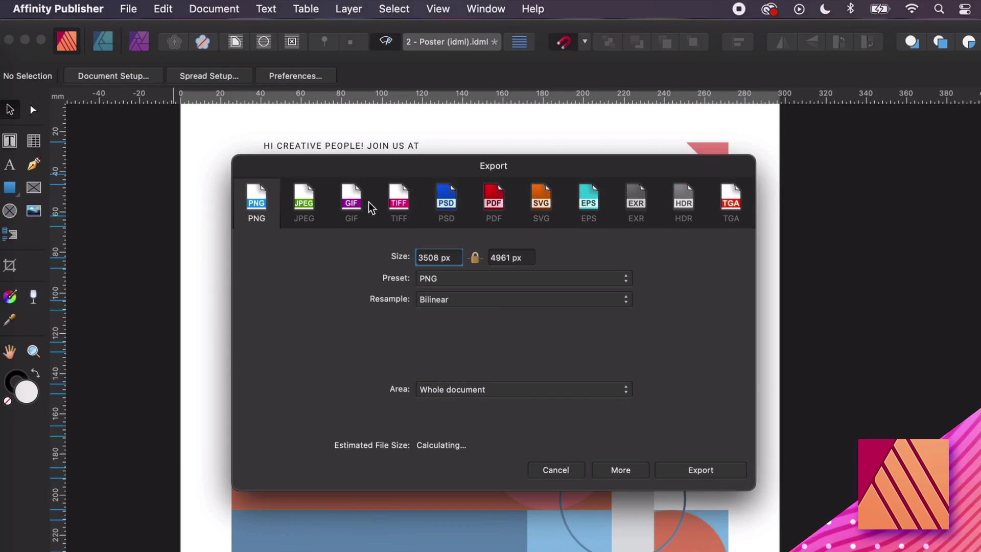
left_click(399, 205)
left_click(438, 205)
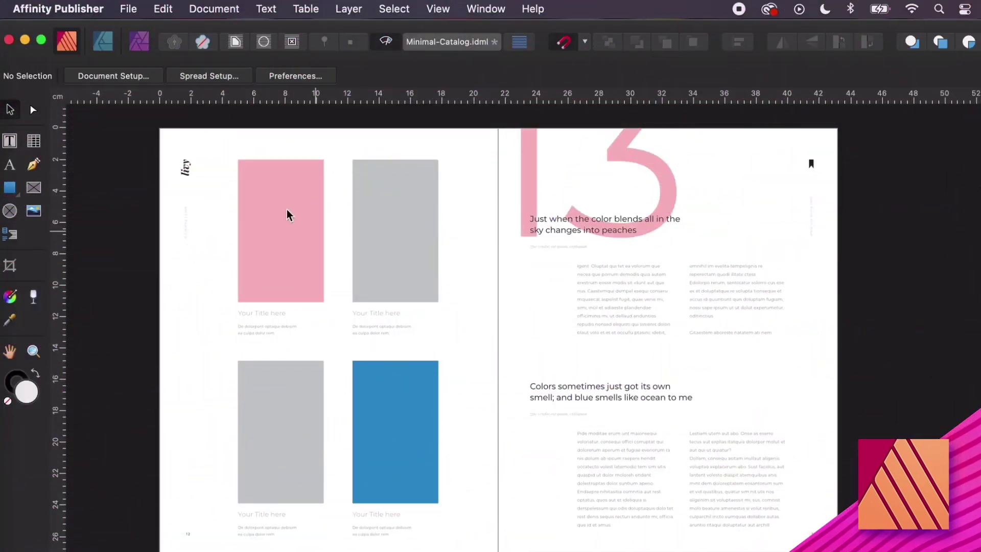
- In Document Setup's Color tab, keep CMYK/8 format and the U.S. Web Coated (SWOP) v2 profile
left_click(127, 77)
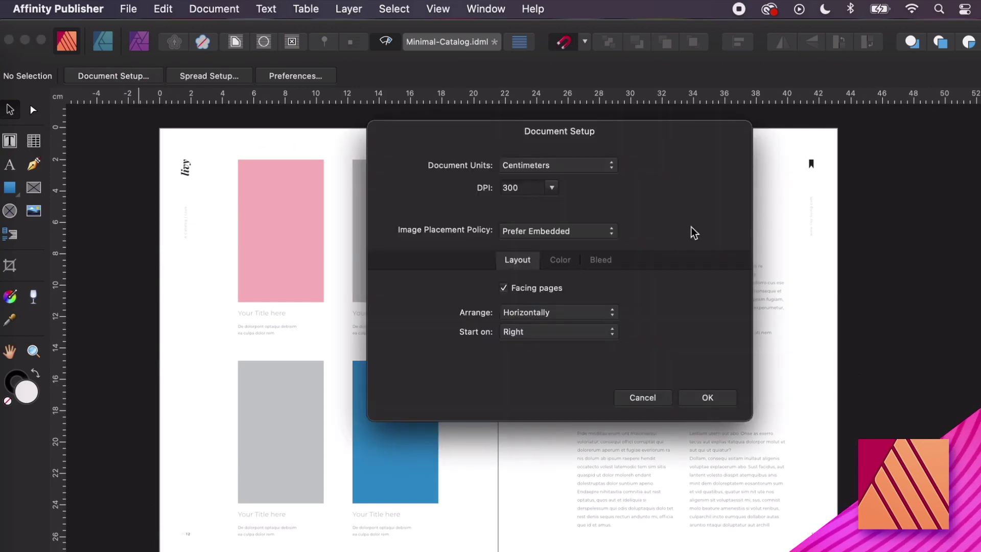
left_click(560, 261)
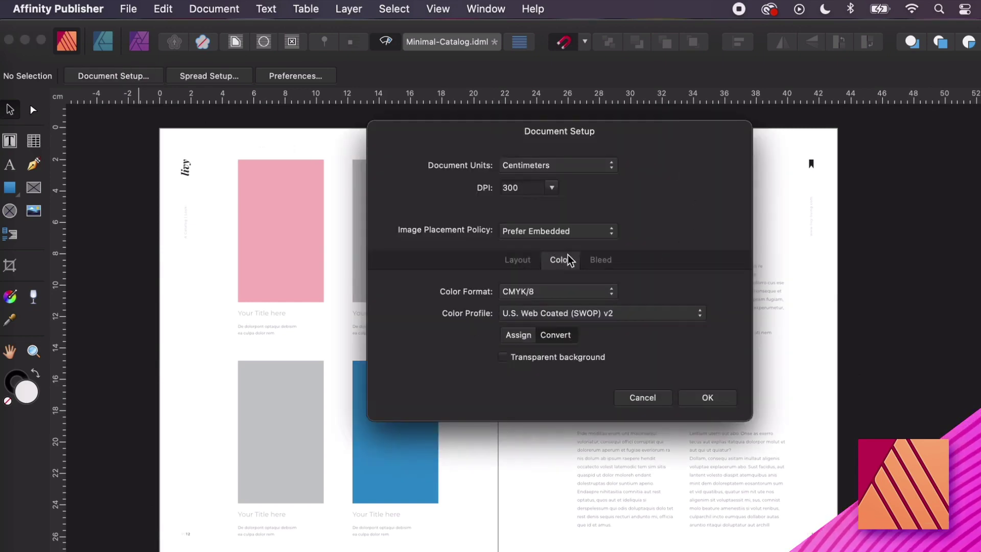
left_click(506, 295)
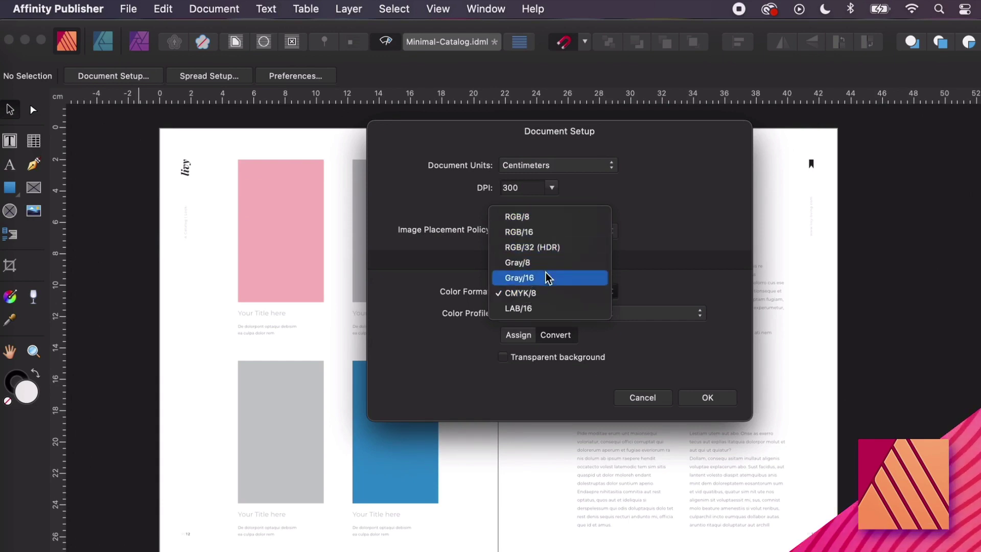
left_click(541, 292)
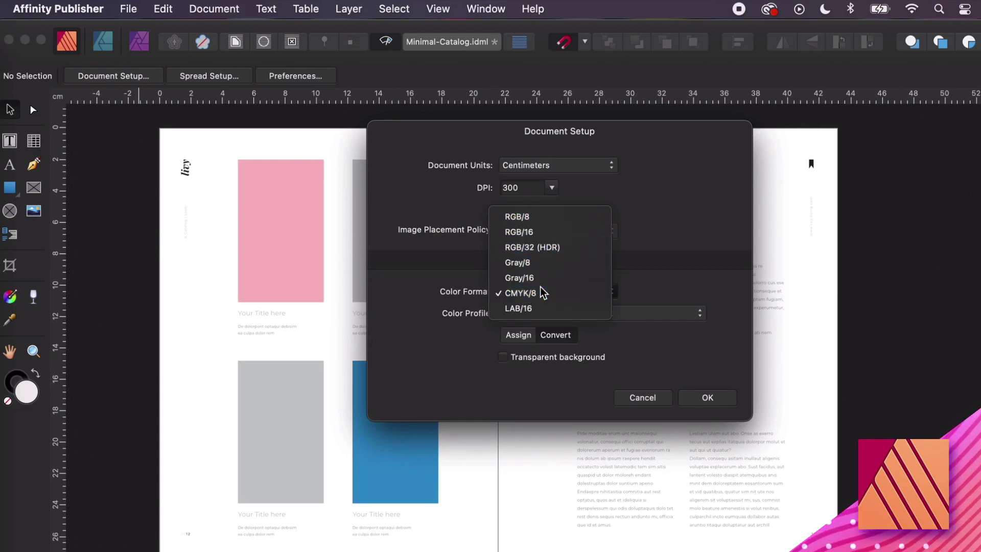
left_click(547, 321)
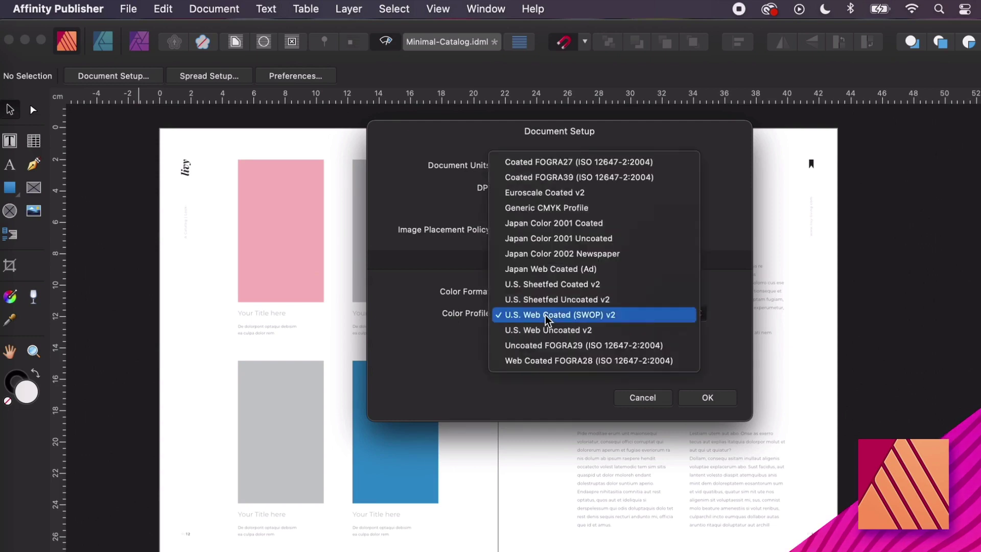
left_click(548, 315)
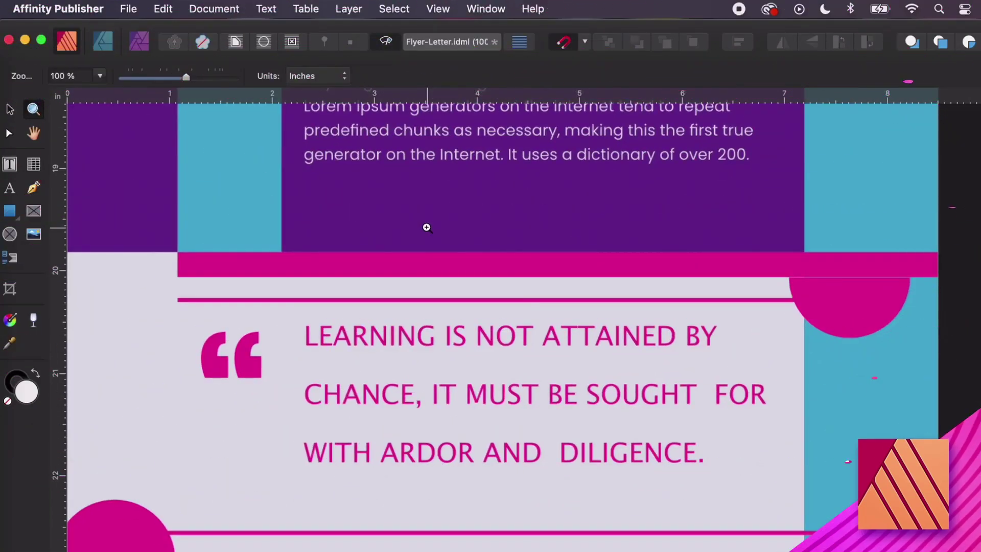
- Zoom the flyer out to 75% and pan around the WE PROPOSE text block and quotation
right_click(429, 226)
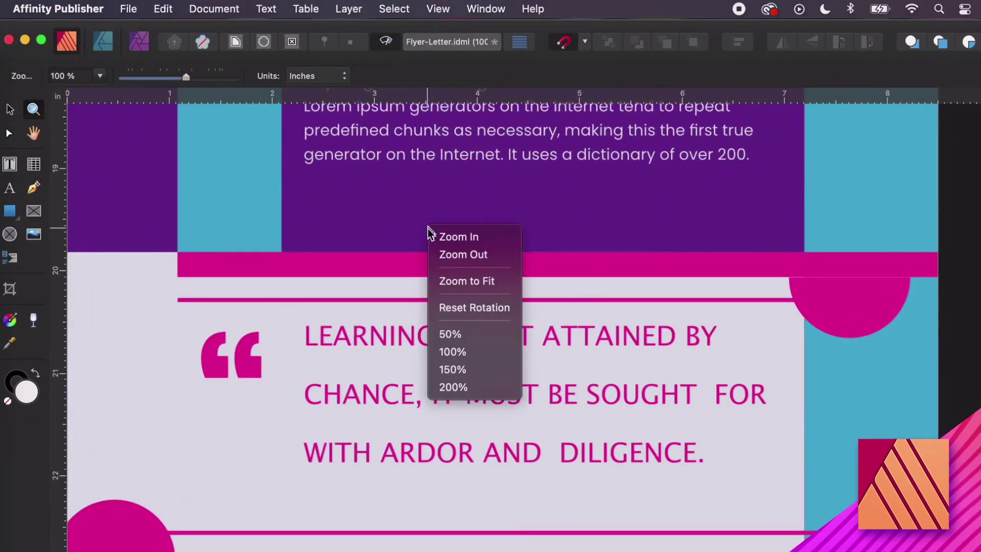
left_click(499, 255)
left_click(36, 135)
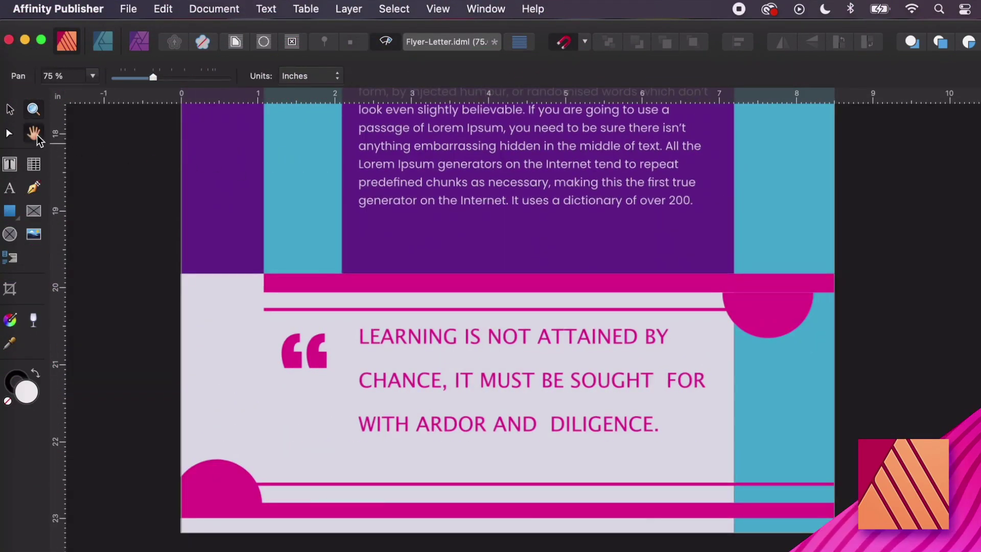
left_click_drag(330, 160, 324, 256)
left_click(34, 108)
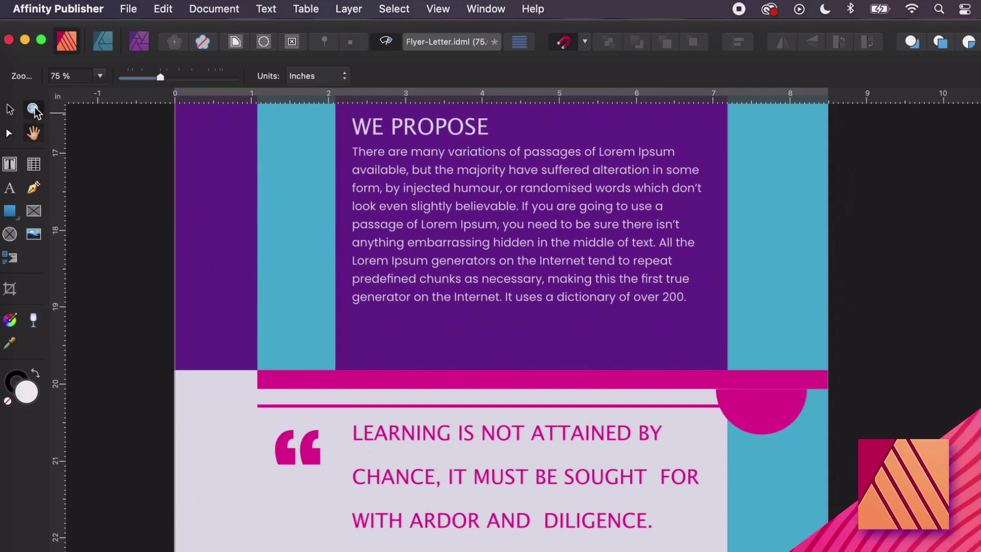
left_click(33, 133)
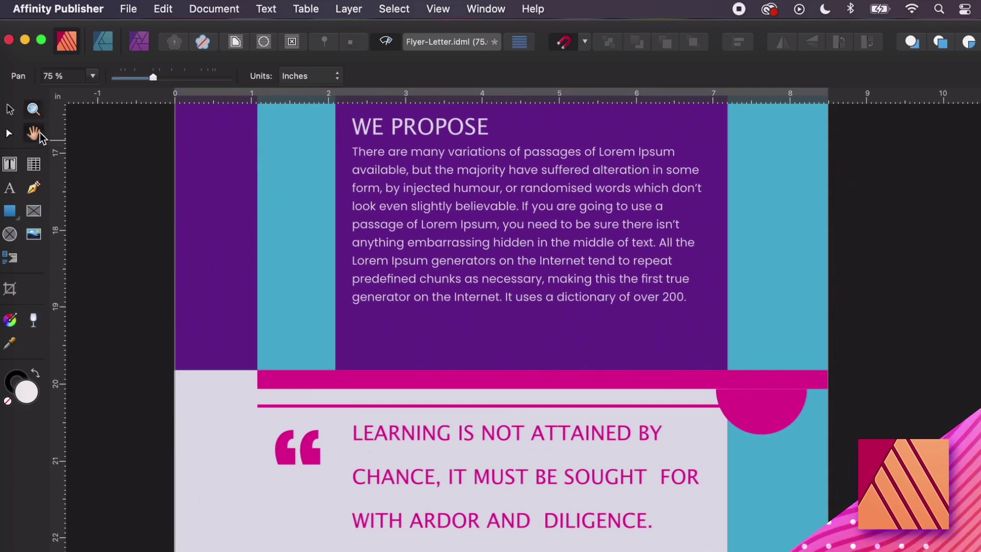
left_click_drag(375, 160, 349, 148)
mouse_move(171, 75)
left_mouse_down()
mouse_move(196, 75)
mouse_move(135, 79)
mouse_move(168, 78)
left_mouse_up()
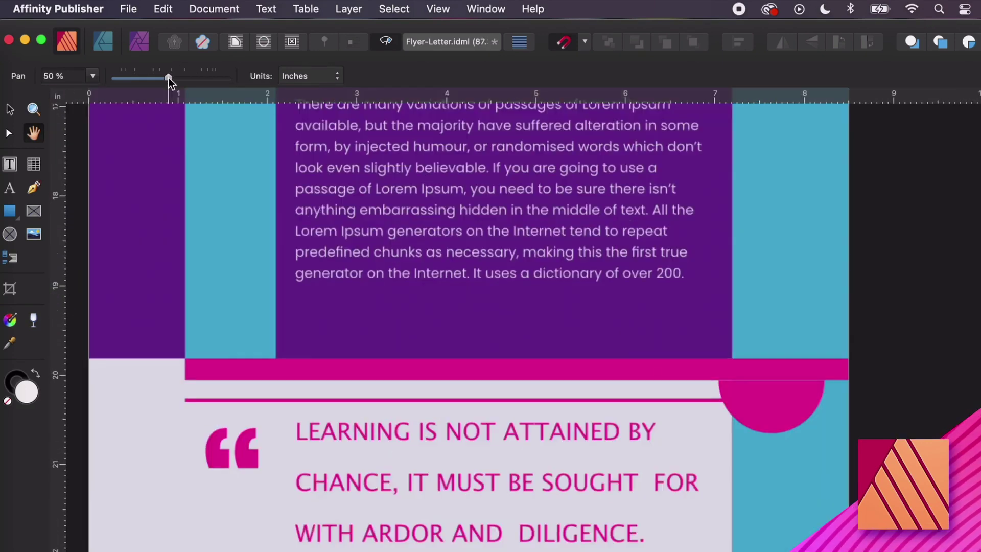